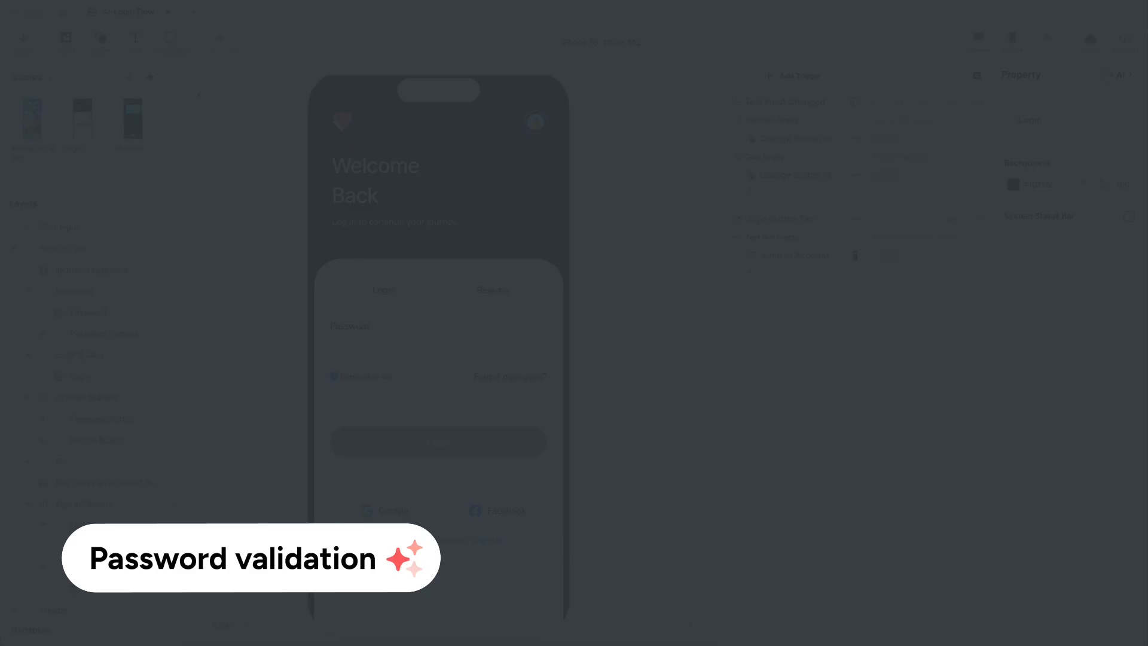
pyautogui.click(815, 218)
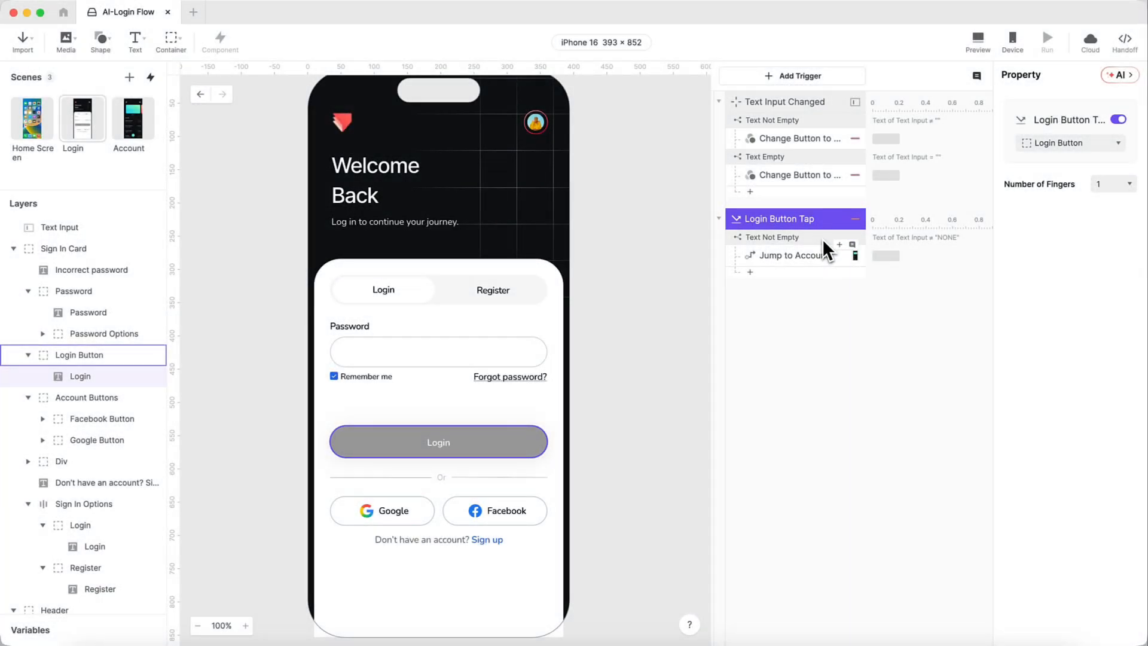
pyautogui.click(823, 238)
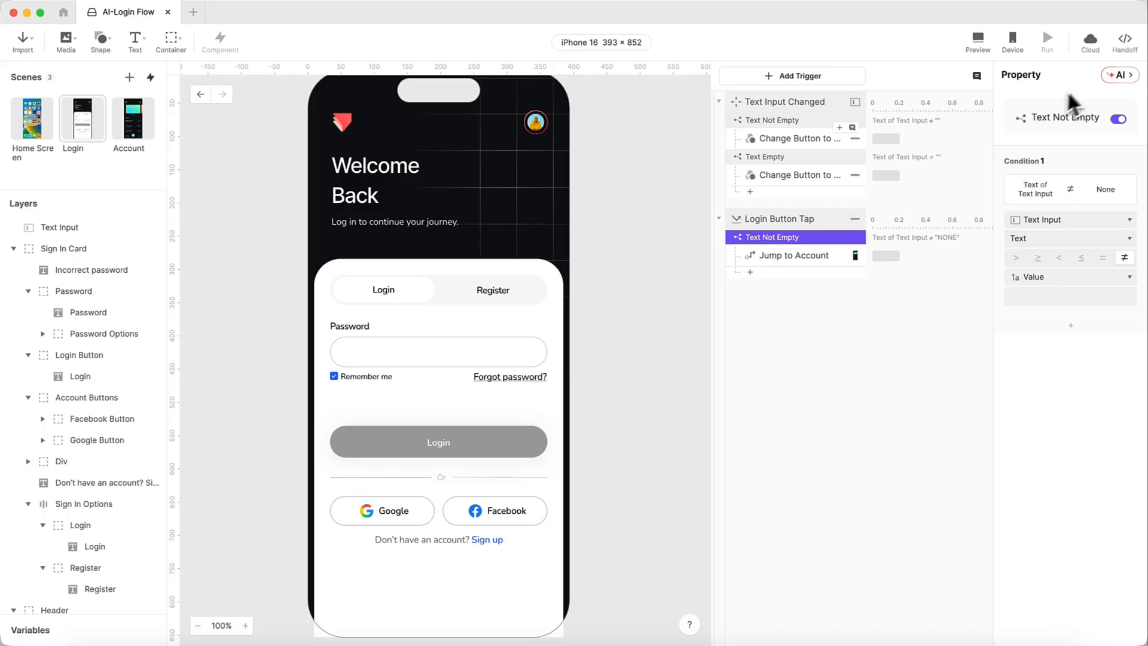
pyautogui.click(1118, 76)
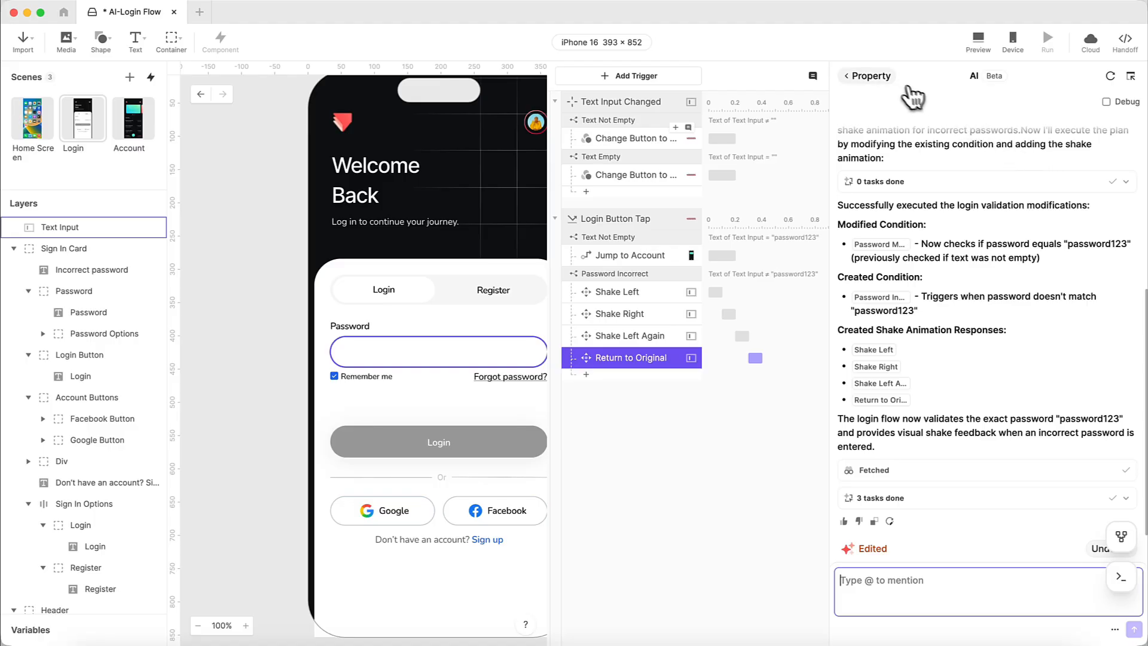
# - Review the modified Text Not Empty condition and the new Password Incorrect condition
pyautogui.click(868, 76)
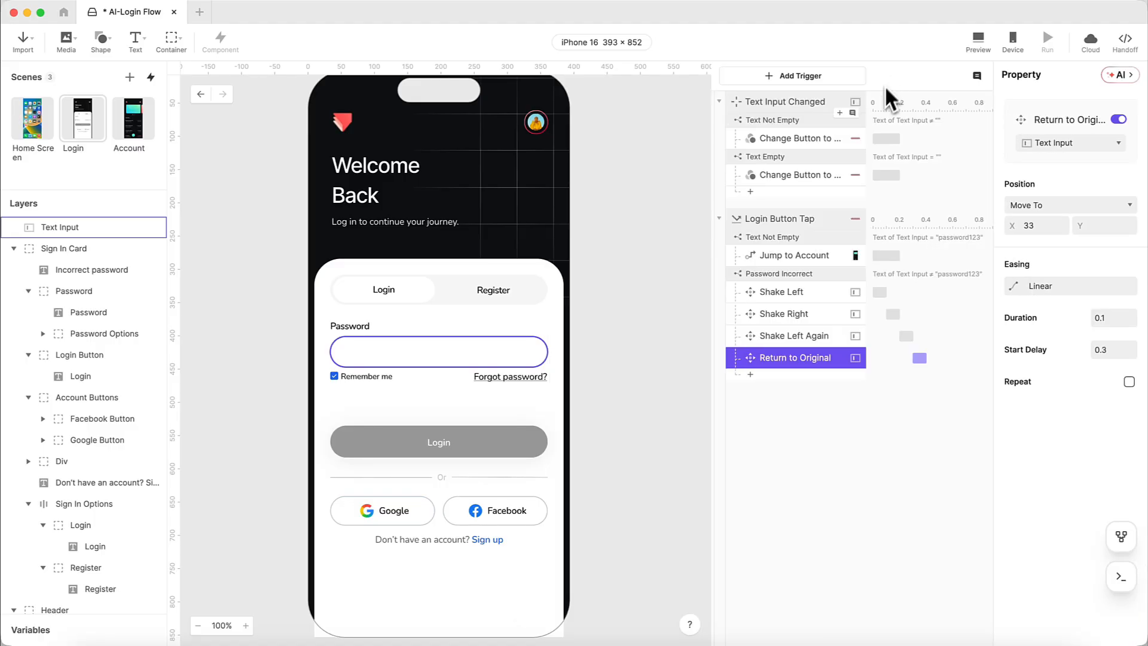
pyautogui.click(818, 241)
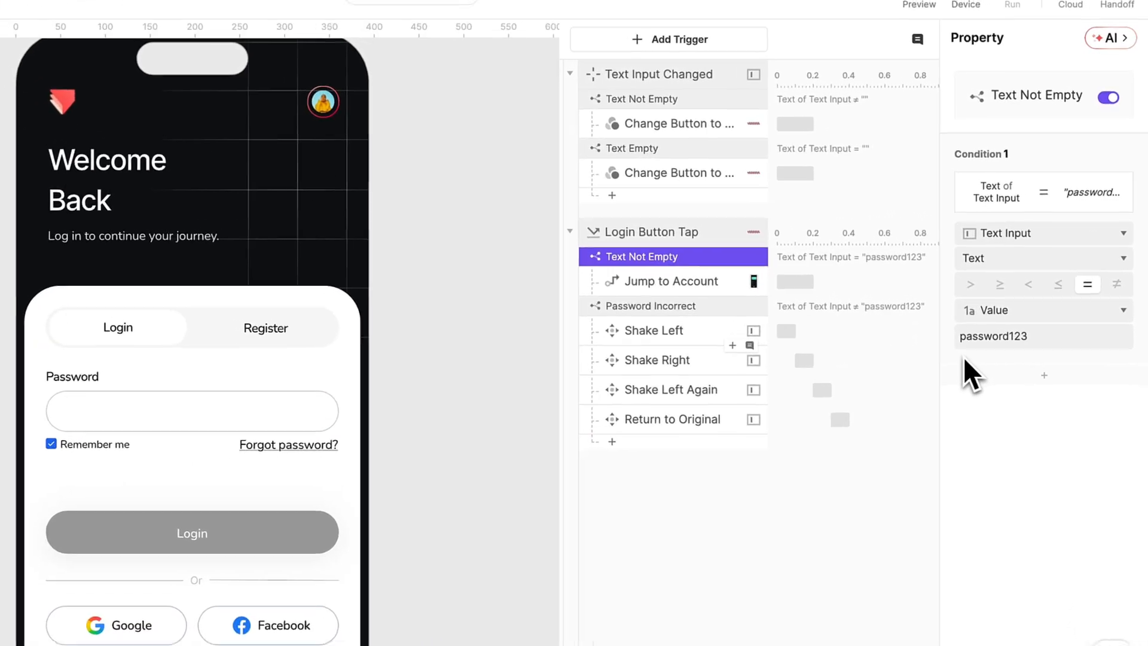
pyautogui.click(683, 312)
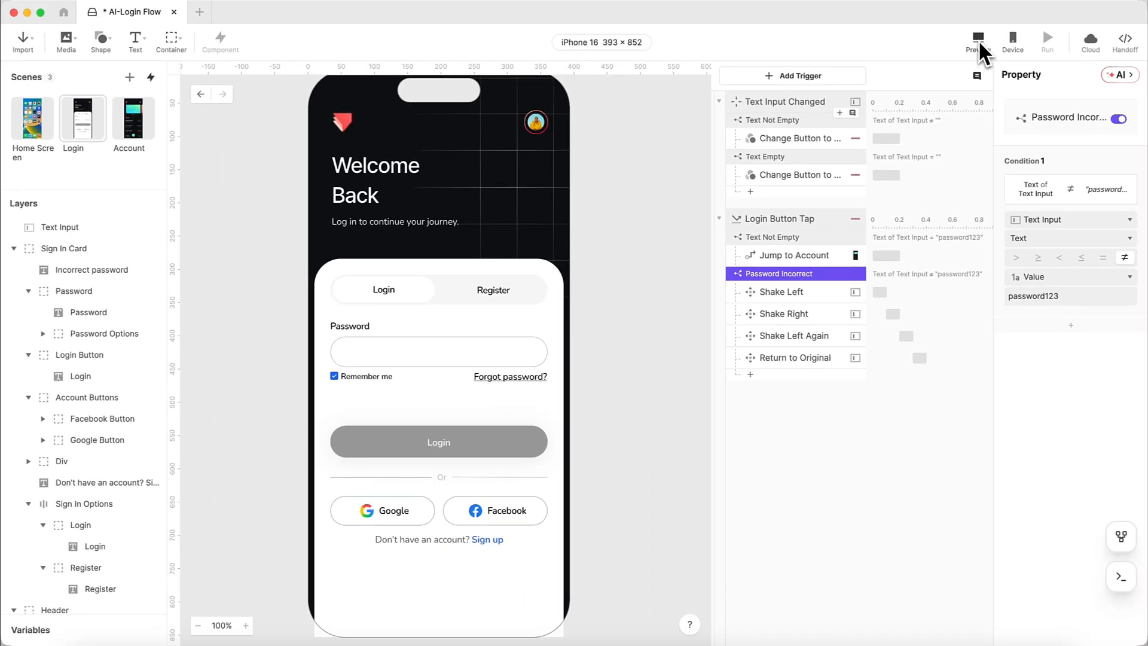
# - Preview the Login scene, try a wrong password, then log in with the correct one
pyautogui.click(978, 41)
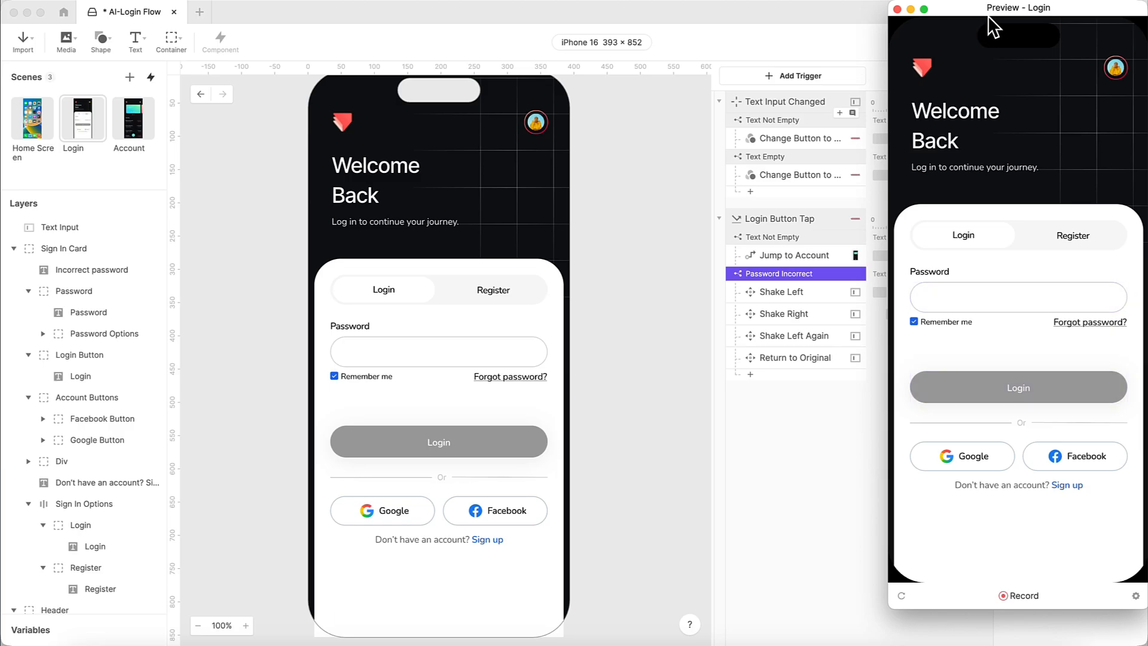
pyautogui.moveTo(992, 27); pyautogui.dragTo(861, 42)
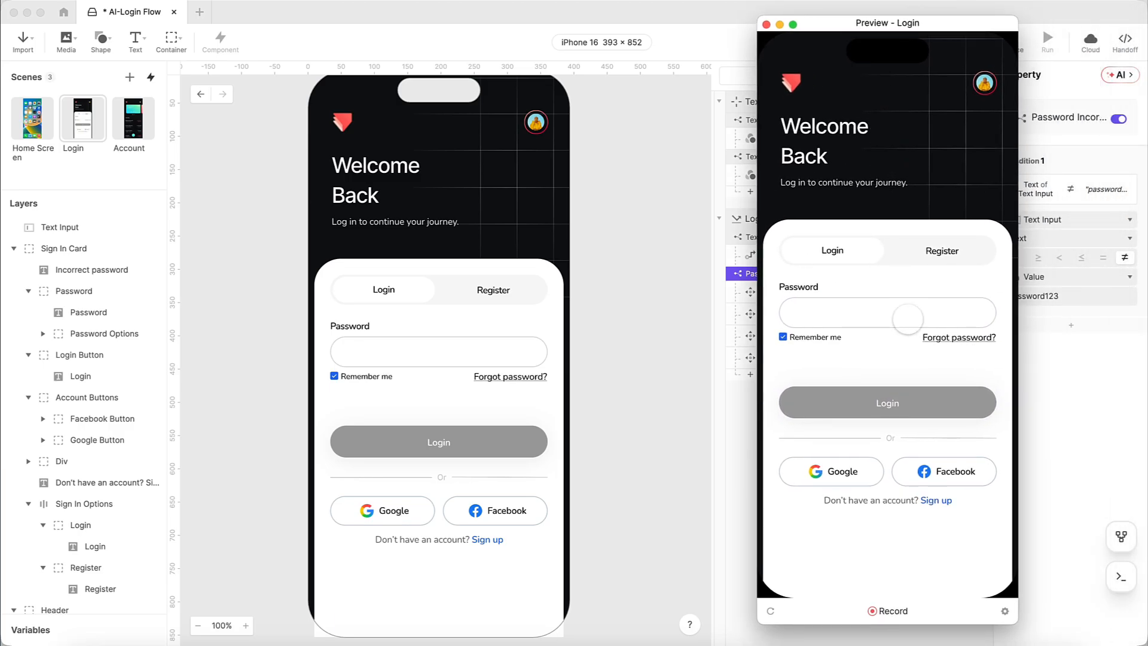
pyautogui.click(911, 323)
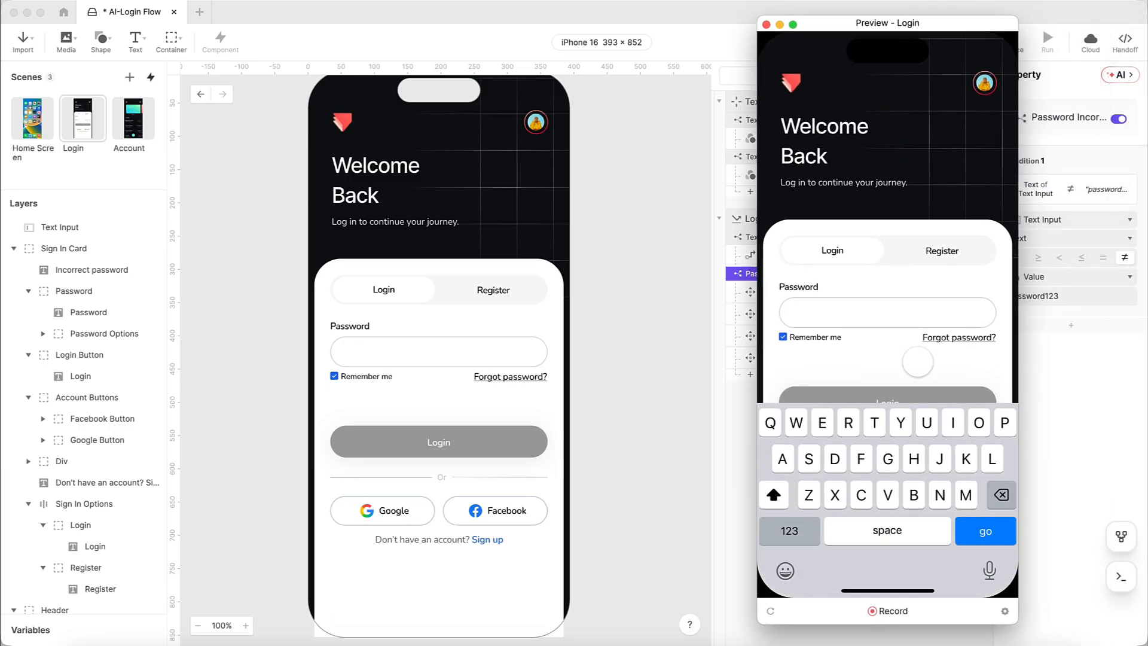
pyautogui.write('•')
pyautogui.click(917, 361)
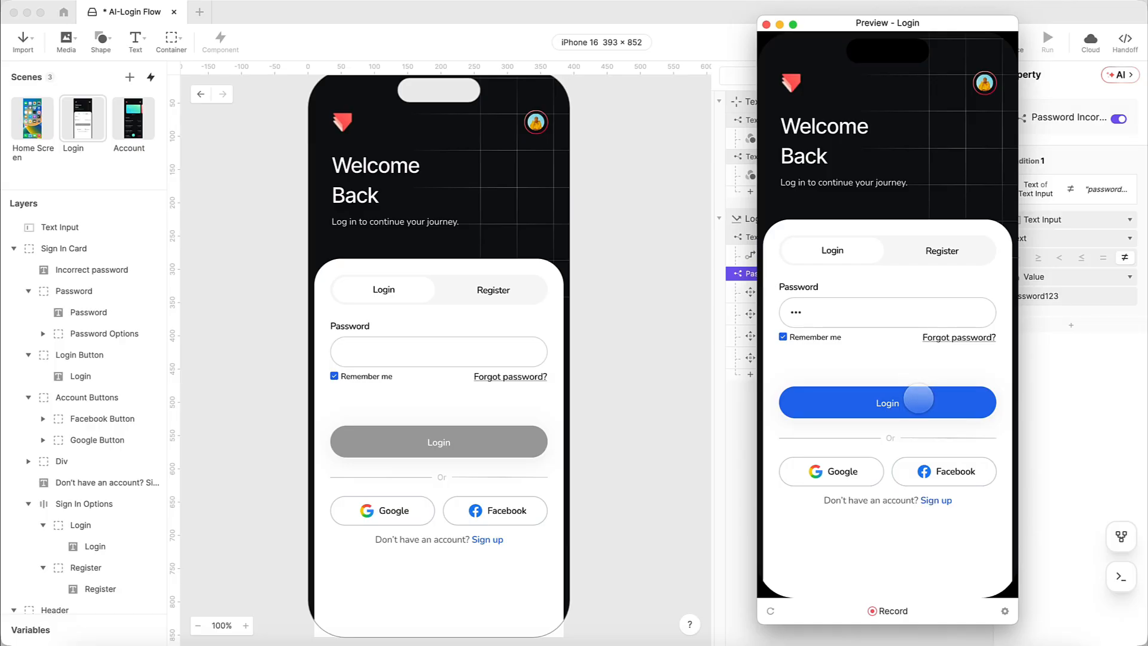
pyautogui.click(880, 307)
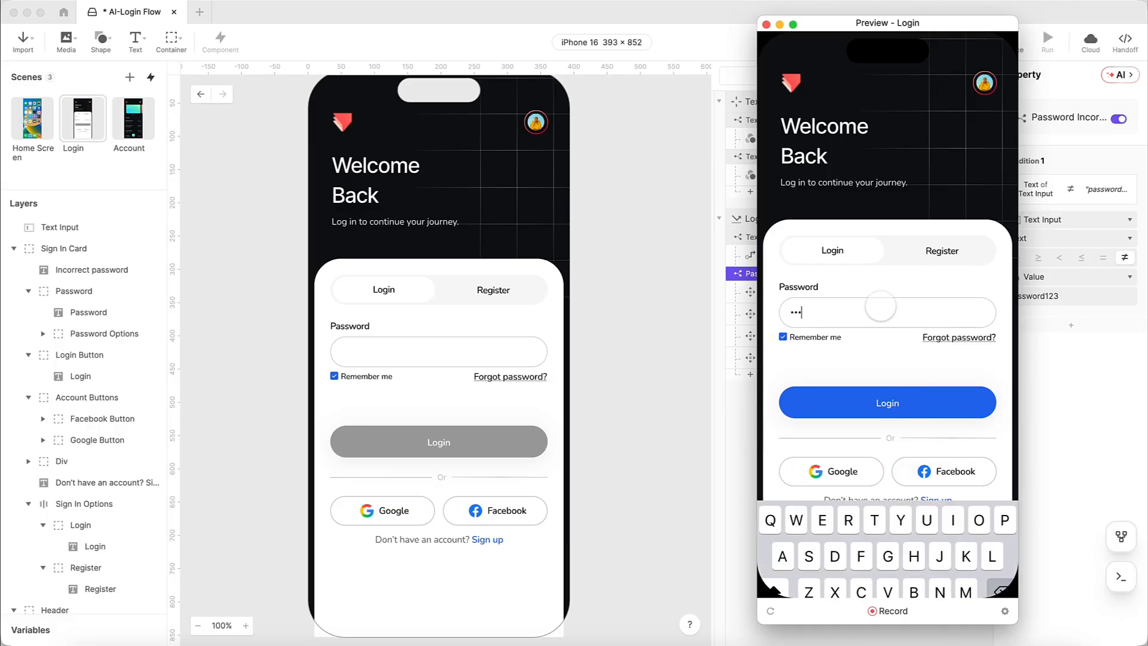
pyautogui.write('••')
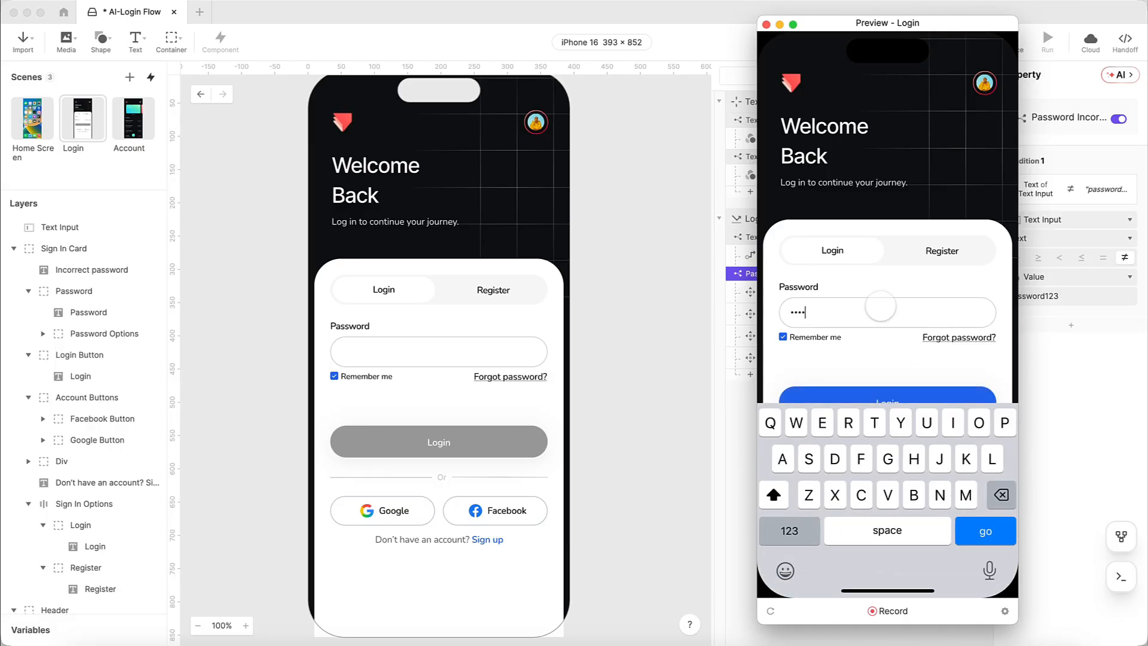
pyautogui.click(884, 340)
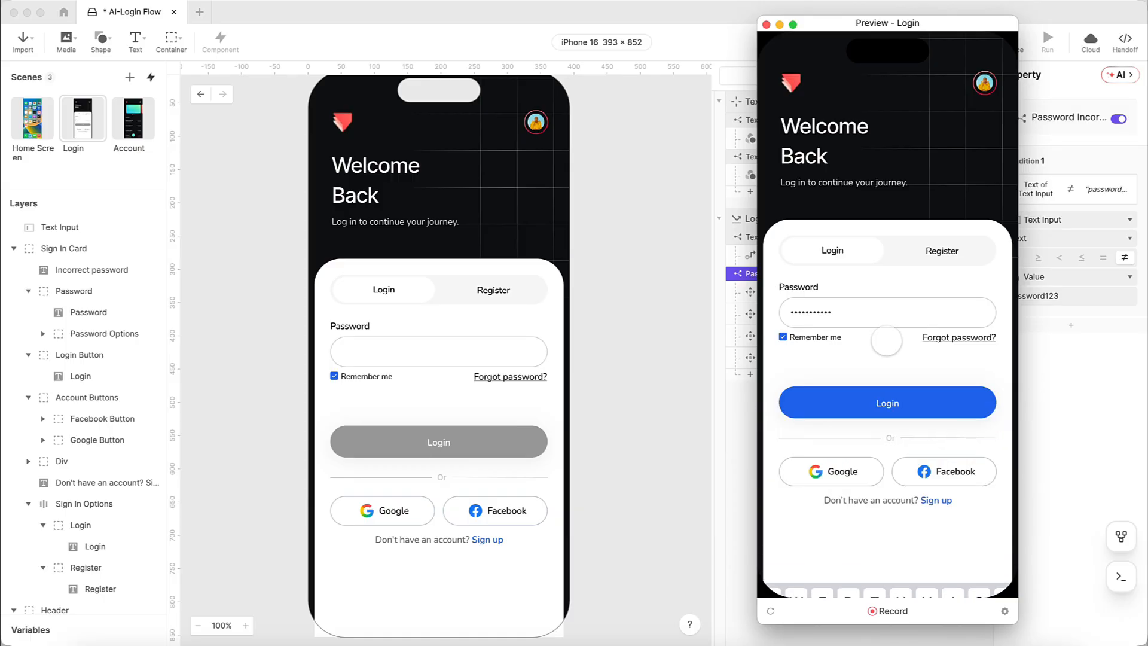
pyautogui.click(888, 399)
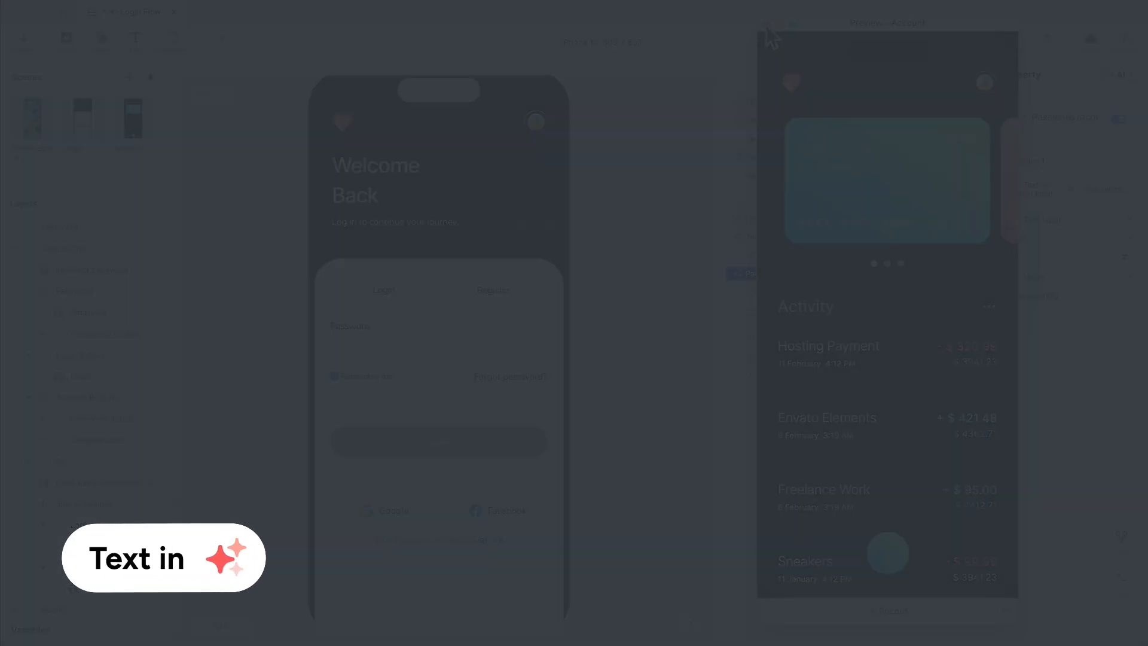
# - Ask ProtoPie AI for an On Scene Start trigger that focuses the Text Input
pyautogui.click(766, 24)
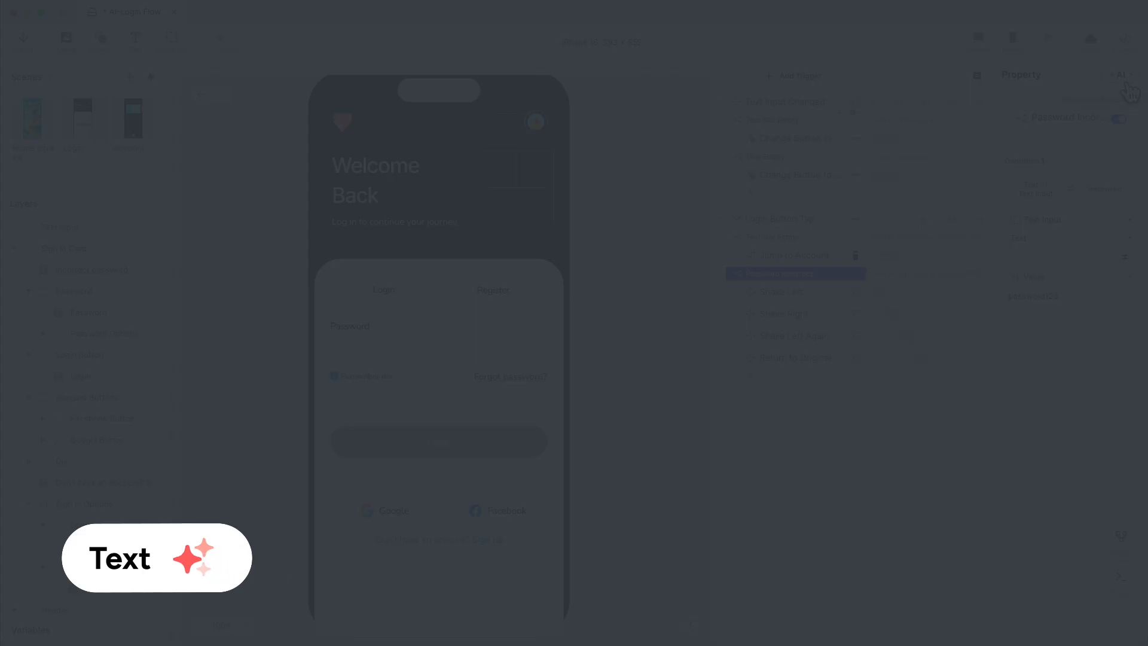
pyautogui.click(1124, 82)
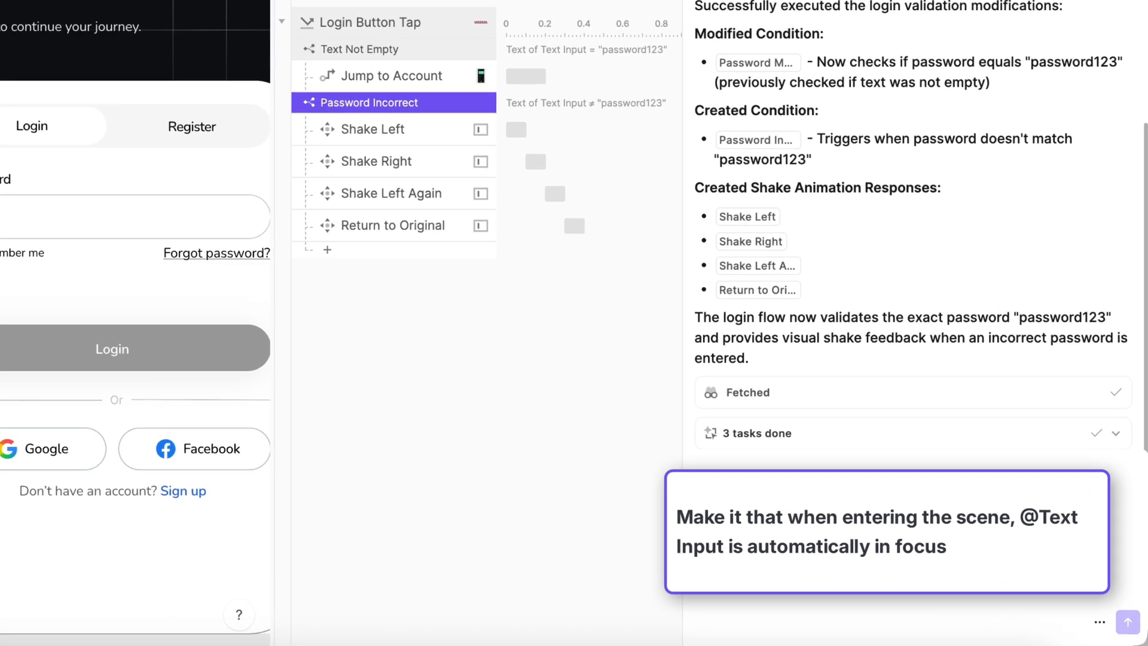
pyautogui.write('M')
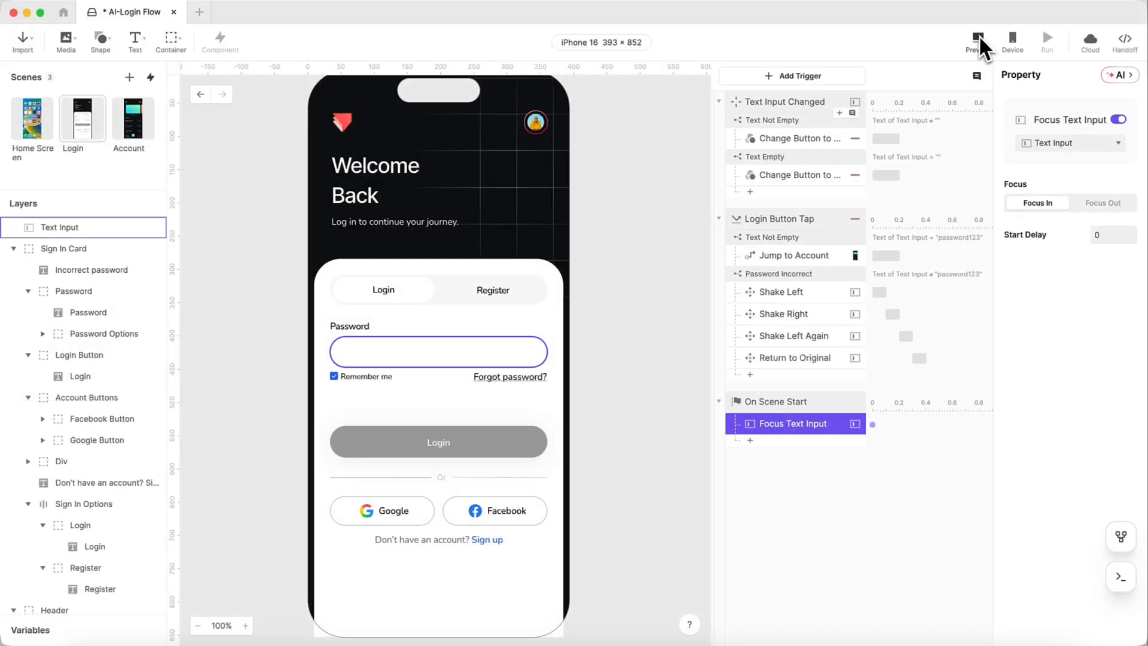
# - Preview and restart the Login scene to confirm the password field auto-focuses
pyautogui.click(977, 36)
pyautogui.moveTo(897, 27); pyautogui.dragTo(869, 29)
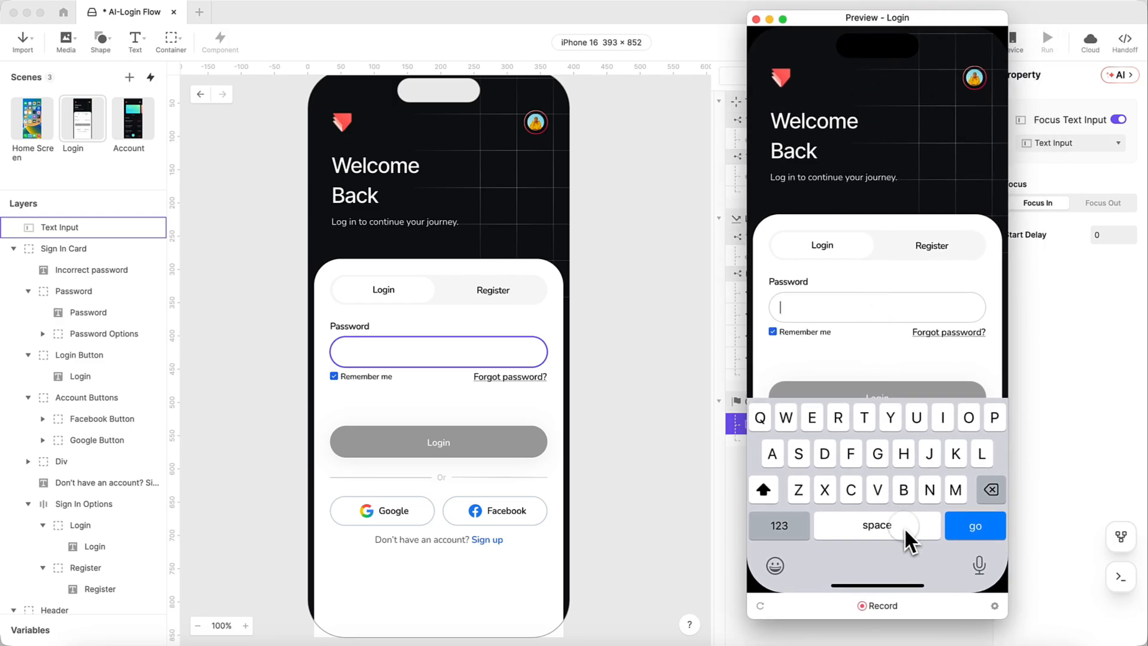
pyautogui.click(762, 606)
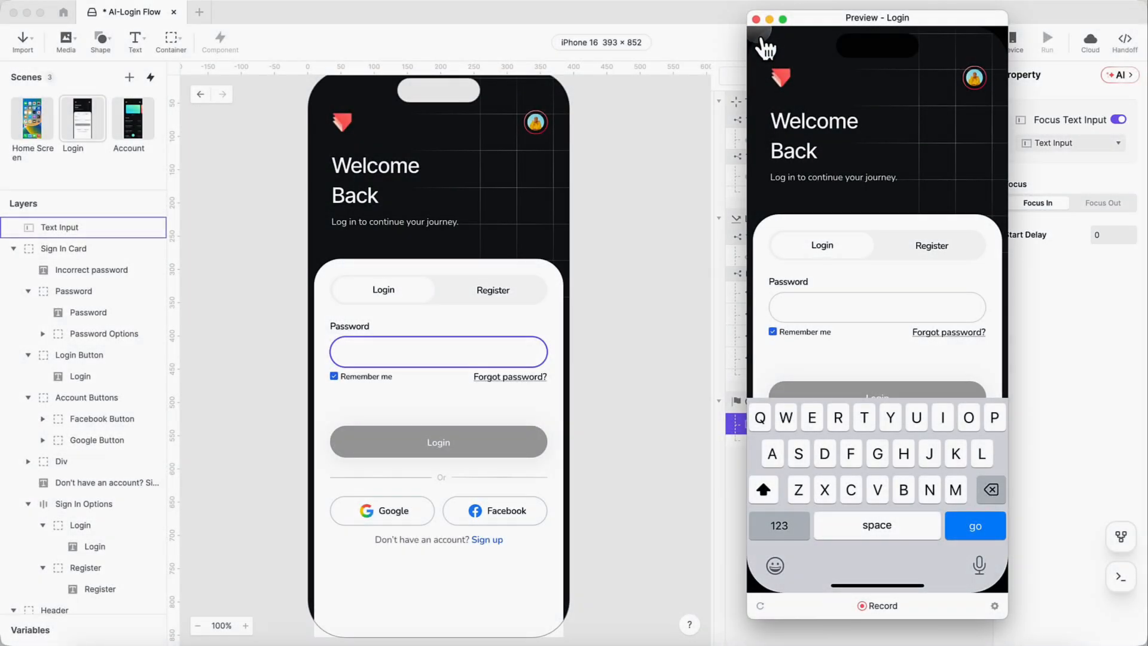
pyautogui.click(755, 19)
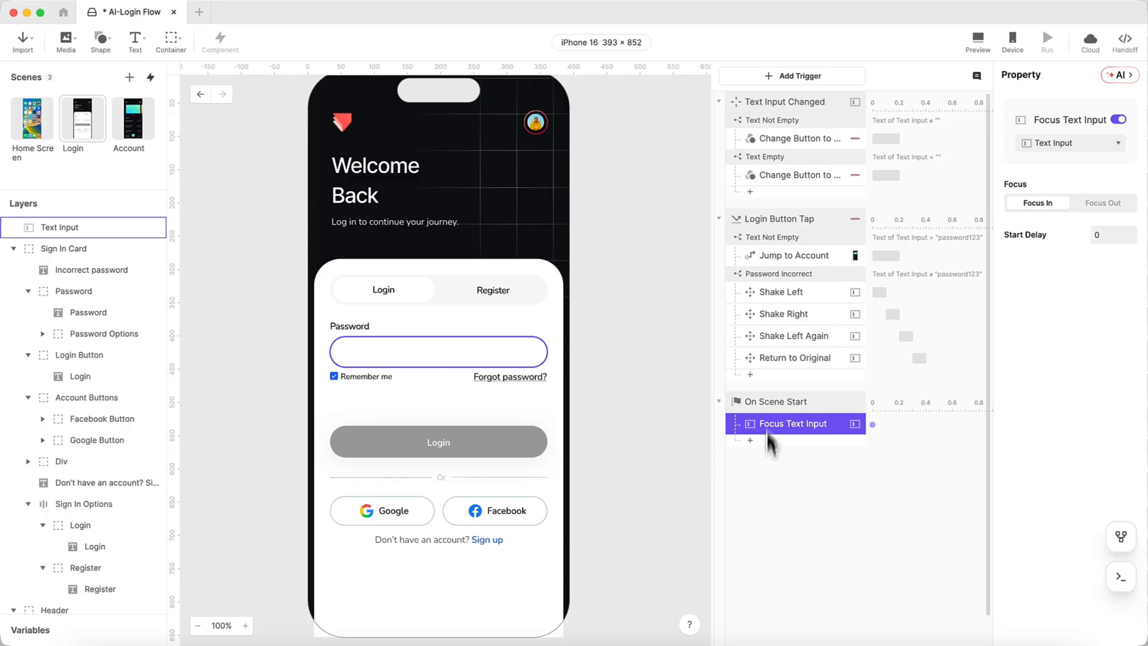
# - Open the Account scene and look over its card area
pyautogui.click(141, 122)
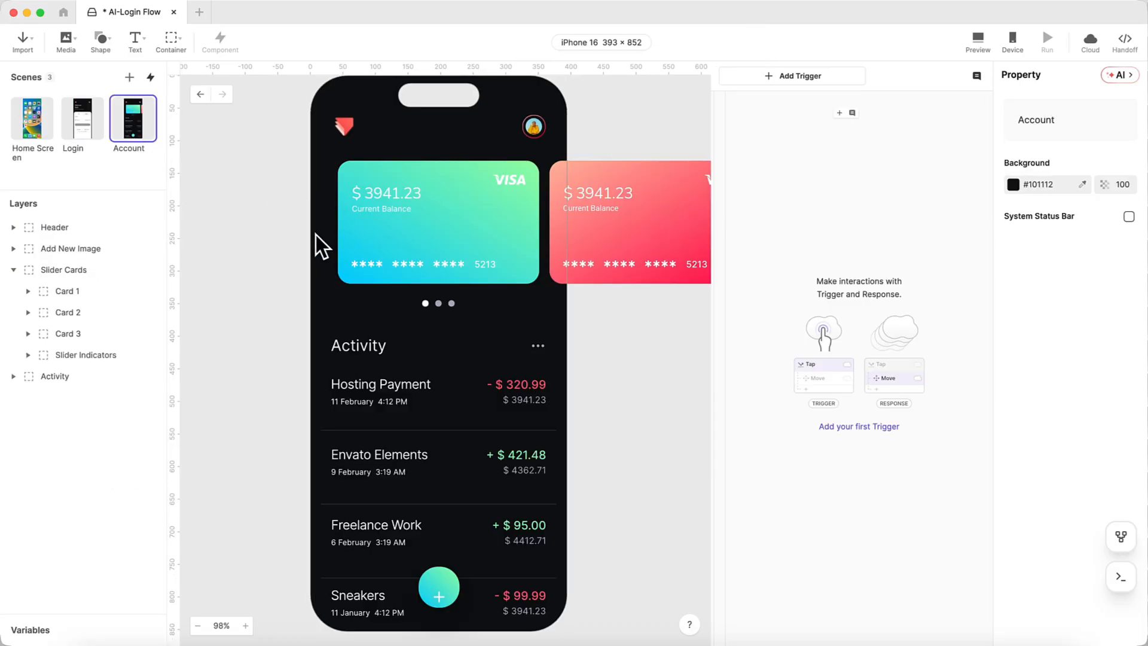
pyautogui.hscroll(2, 315, 234)
pyautogui.scroll(1, 316, 234)
pyautogui.hscroll(5, 315, 232)
pyautogui.scroll(-2, 314, 232)
pyautogui.hscroll(-5, 314, 232)
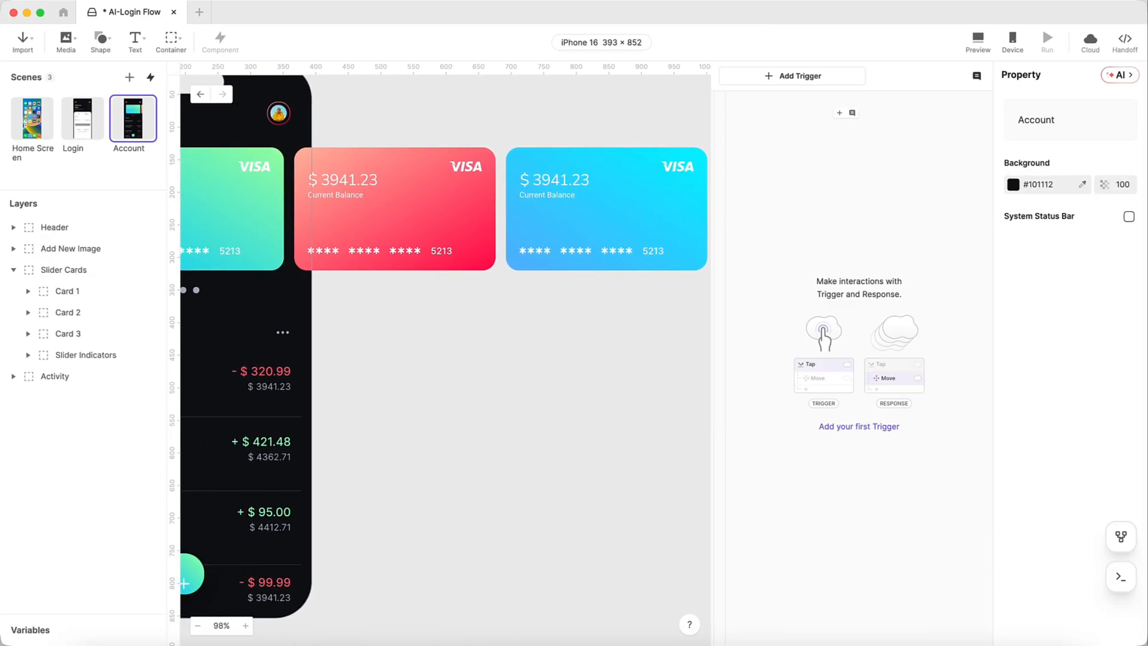
pyautogui.scroll(1, 314, 232)
pyautogui.hscroll(-4, 314, 232)
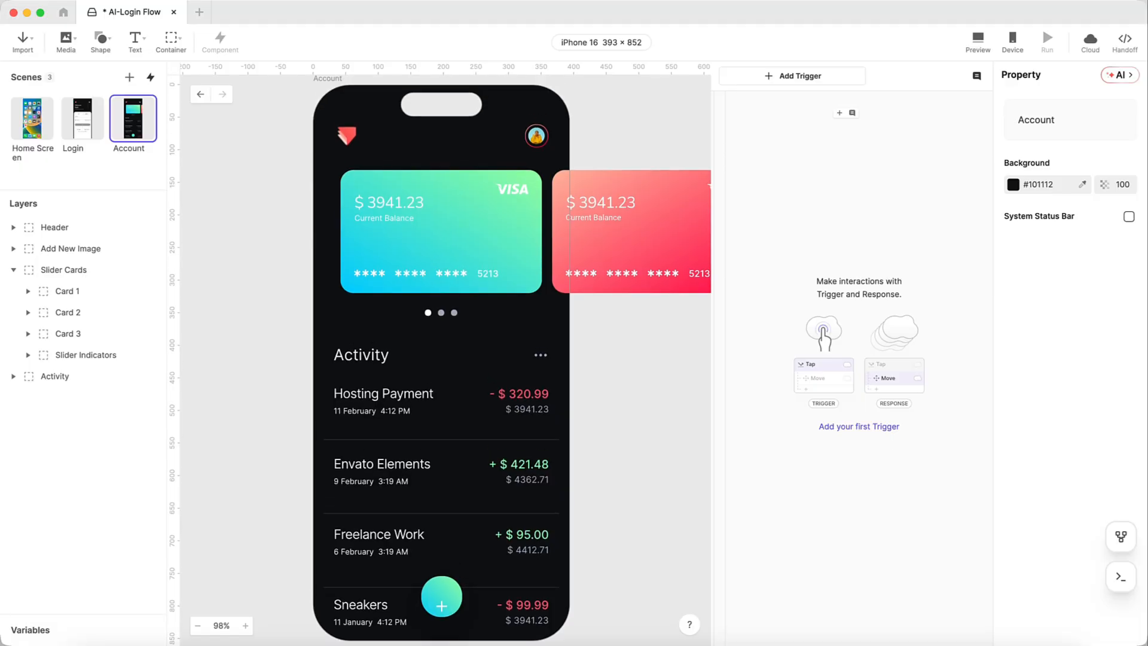
# - Draw a horizontal scroll container named Scroller over the card area and move Cards 1–3 into it
pyautogui.click(174, 35)
pyautogui.click(199, 89)
pyautogui.moveTo(313, 159)
pyautogui.mouseDown()
pyautogui.moveTo(482, 238)
pyautogui.moveTo(567, 303)
pyautogui.mouseUp()
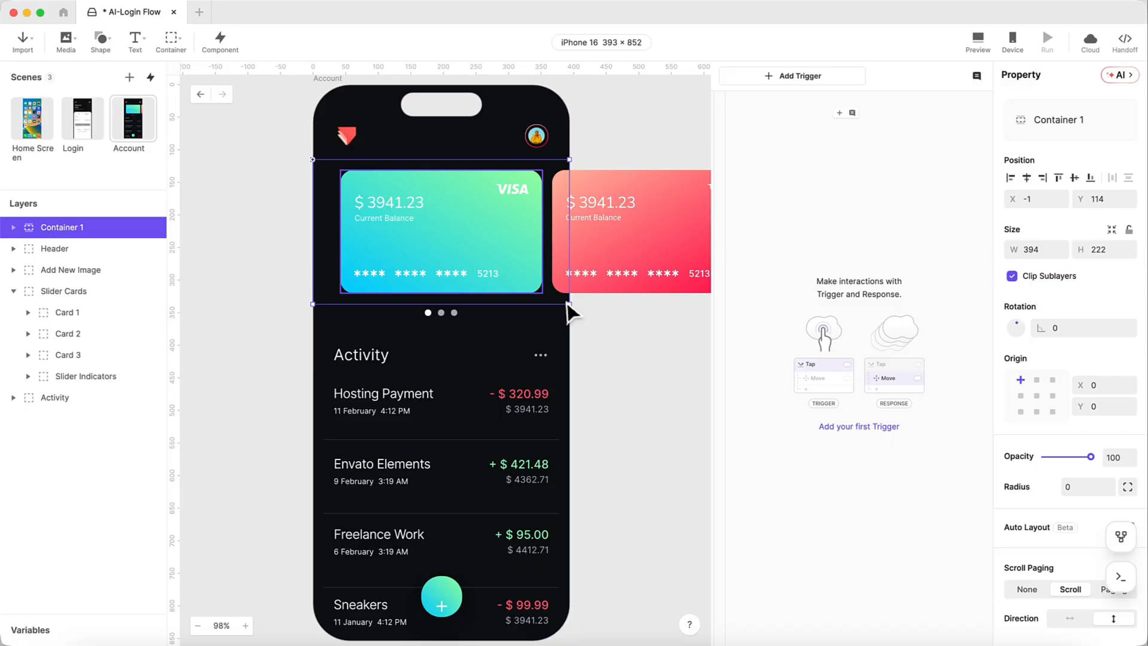
pyautogui.doubleClick(84, 228)
pyautogui.write('Scroller')
pyautogui.press('Return')
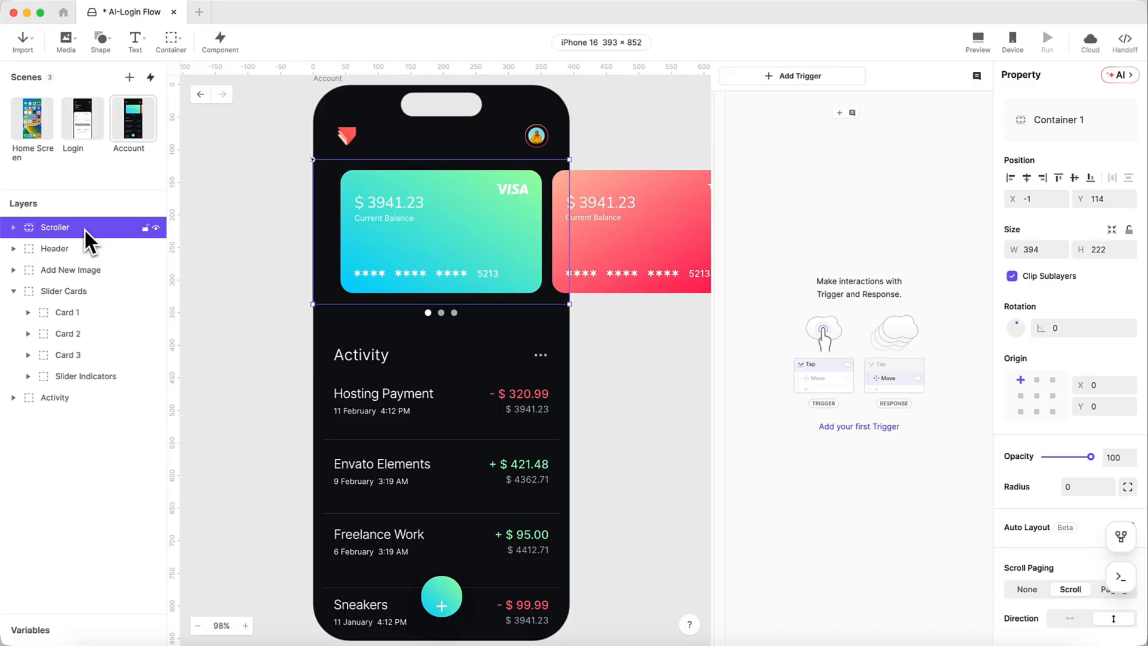
pyautogui.scroll(-3, 1061, 502)
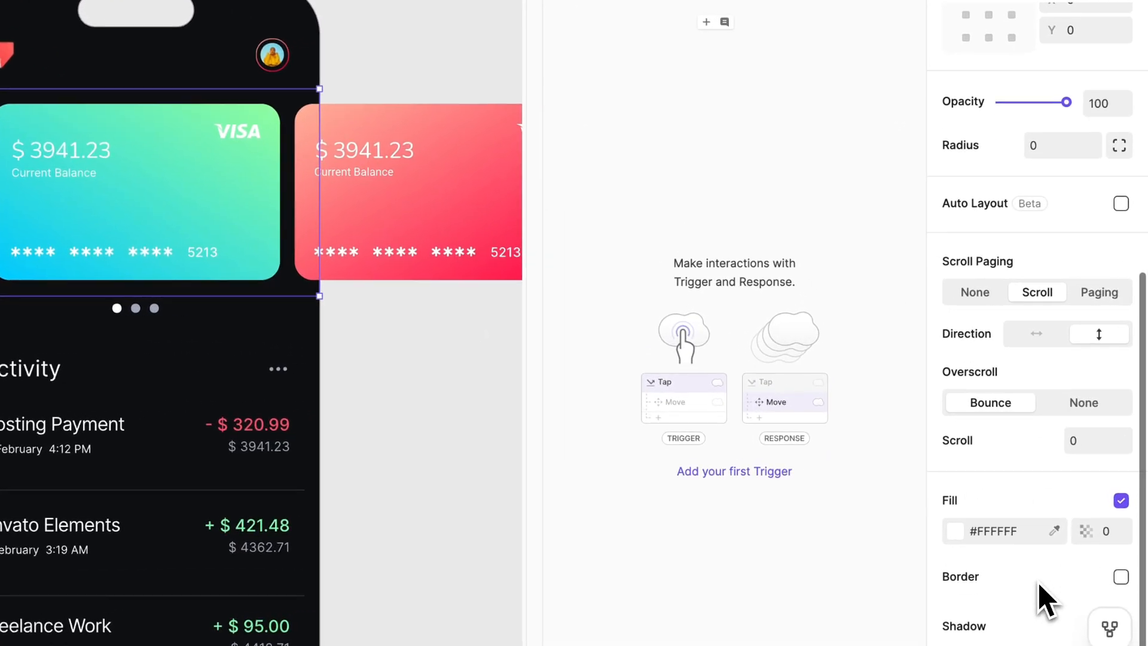
pyautogui.click(1050, 455)
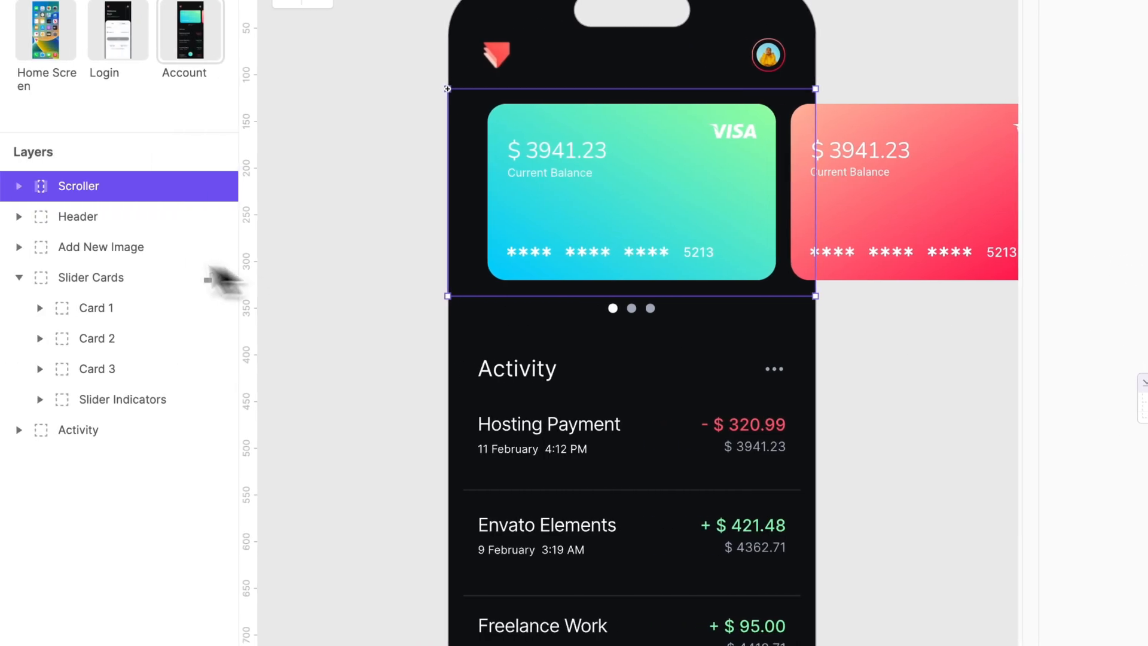
pyautogui.click(101, 308)
pyautogui.keyDown('shift'); pyautogui.click(119, 370); pyautogui.keyUp('shift')
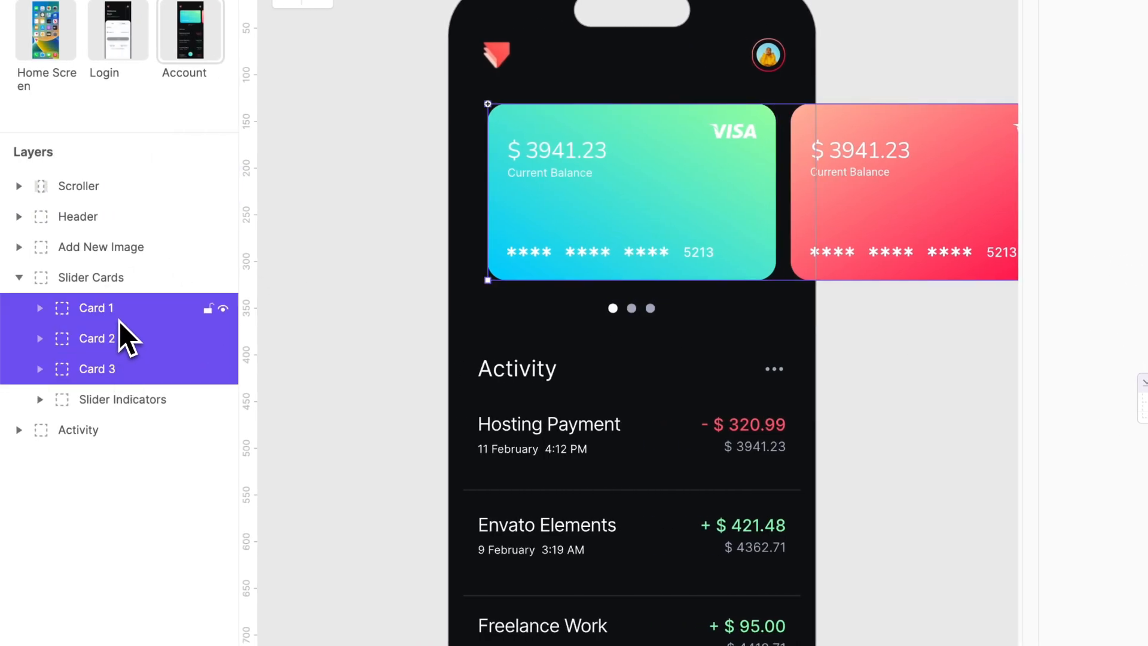
pyautogui.moveTo(120, 333); pyautogui.dragTo(115, 186)
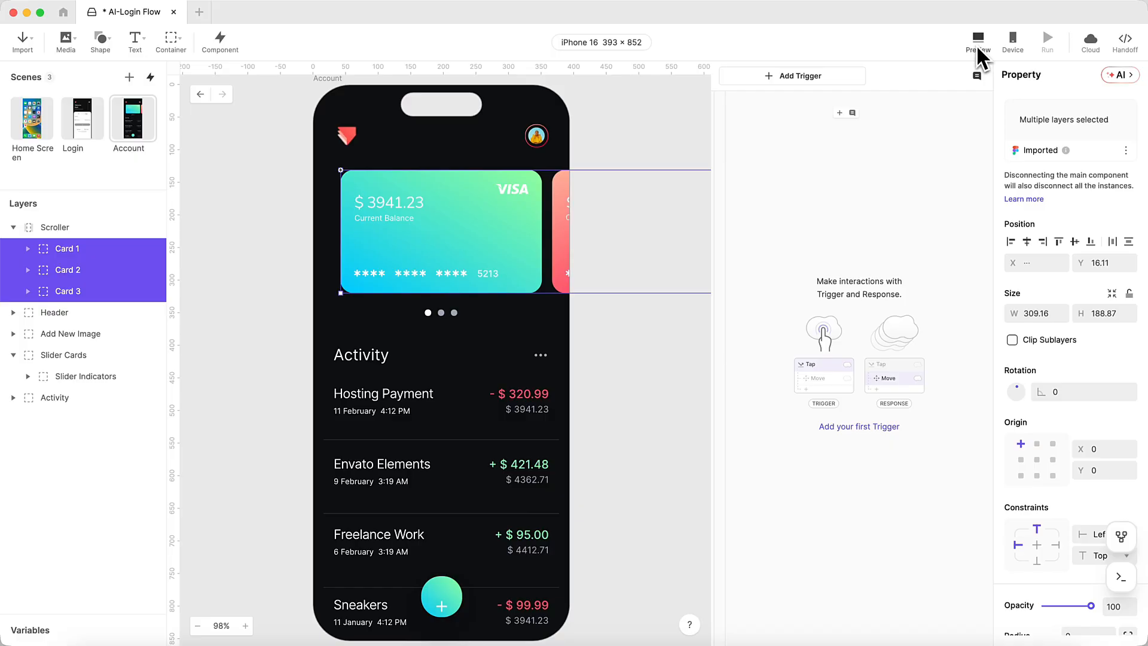
# - Preview the Account scene, swipe through to the blue card, then reselect the Scroller
pyautogui.click(977, 49)
pyautogui.moveTo(994, 31); pyautogui.dragTo(755, 78)
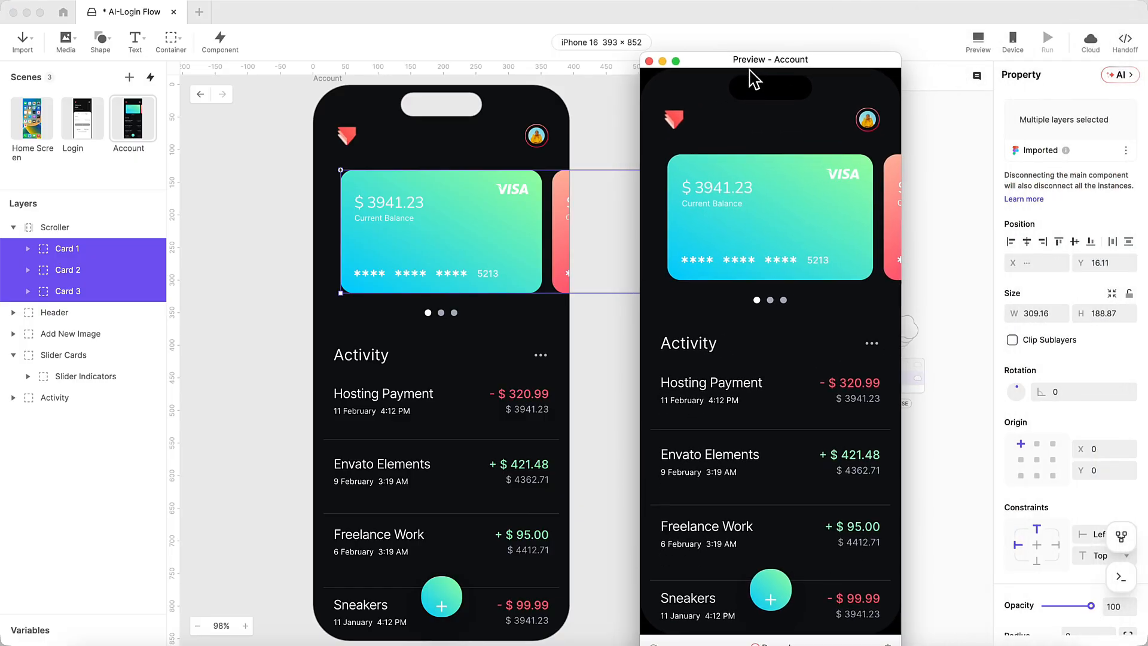
pyautogui.moveTo(868, 225); pyautogui.dragTo(790, 241)
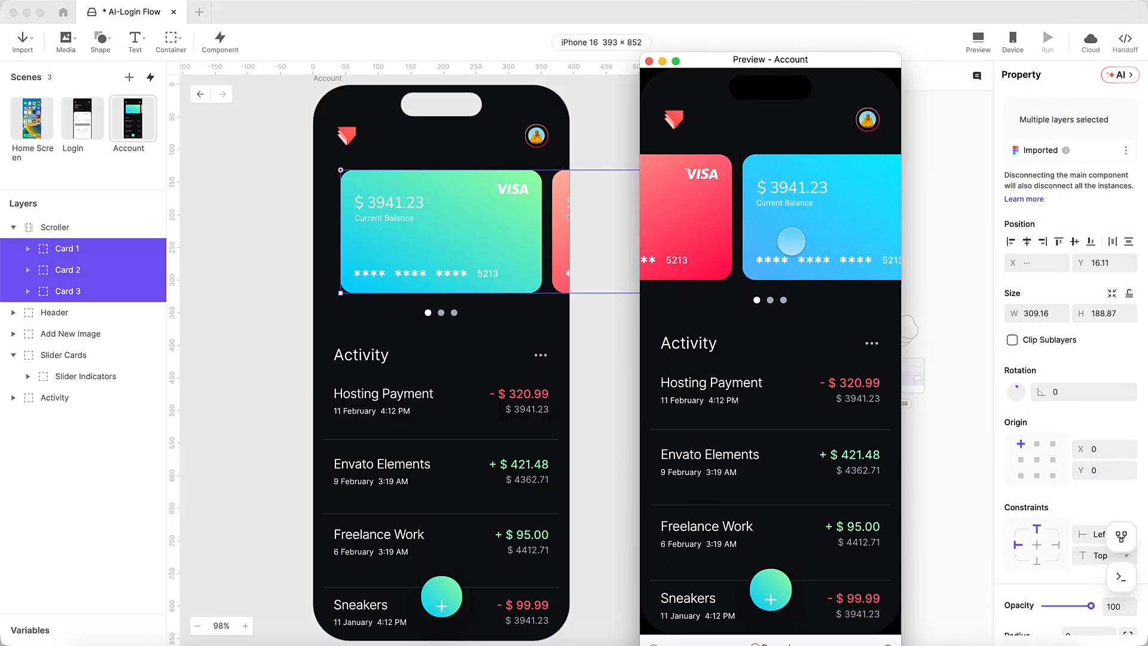
pyautogui.click(649, 61)
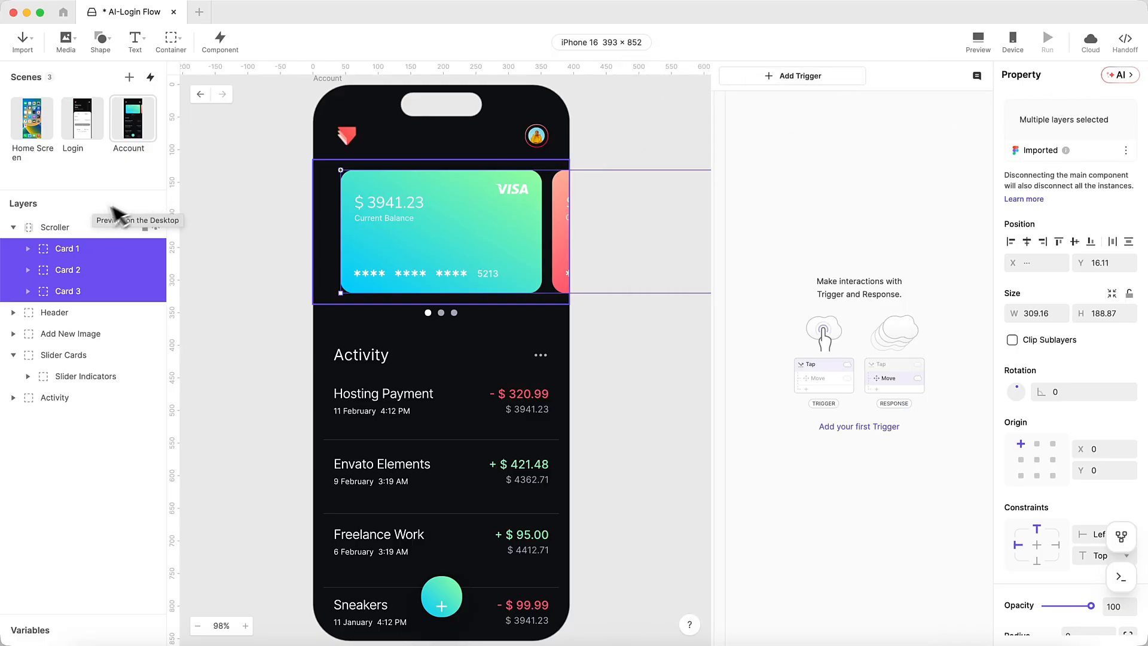
pyautogui.click(90, 228)
# - Have ProtoPie AI set Scroller paging to 329 px, then swipe to red and back to teal in preview
pyautogui.click(1127, 75)
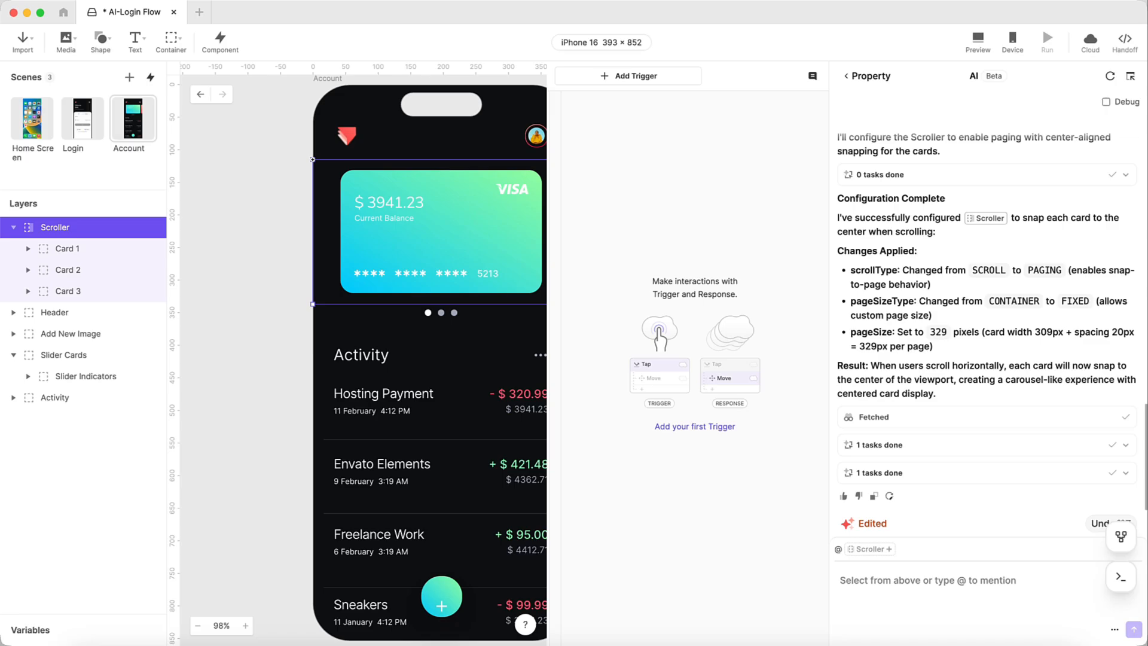
pyautogui.click(978, 42)
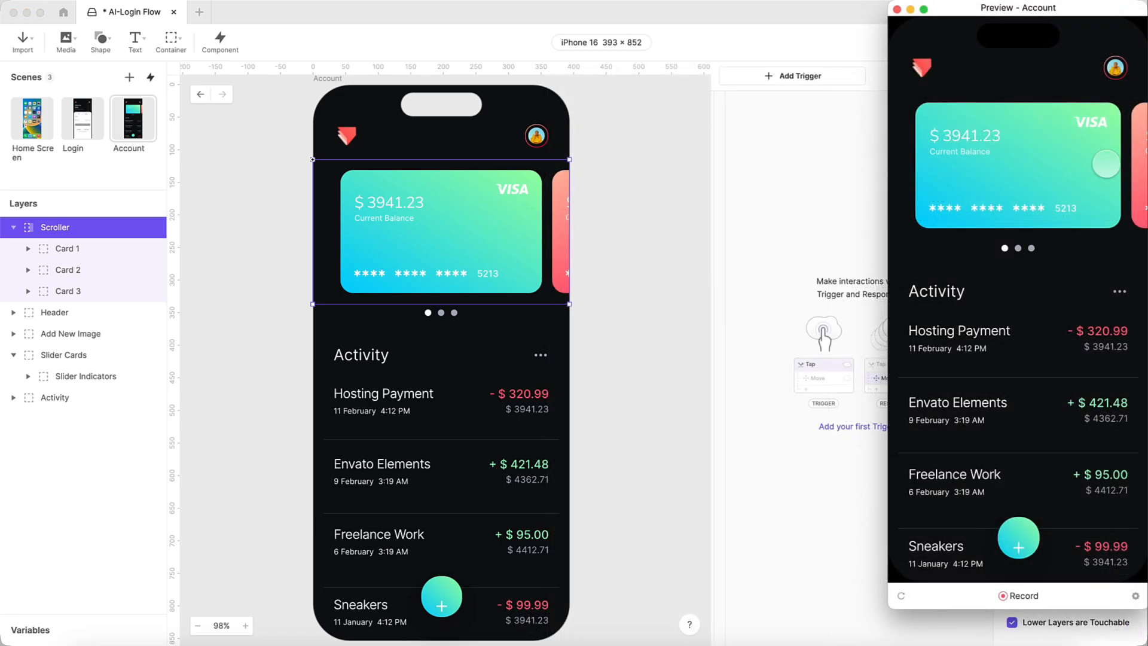
pyautogui.moveTo(1106, 165); pyautogui.dragTo(1046, 173)
pyautogui.moveTo(965, 175); pyautogui.dragTo(1067, 177)
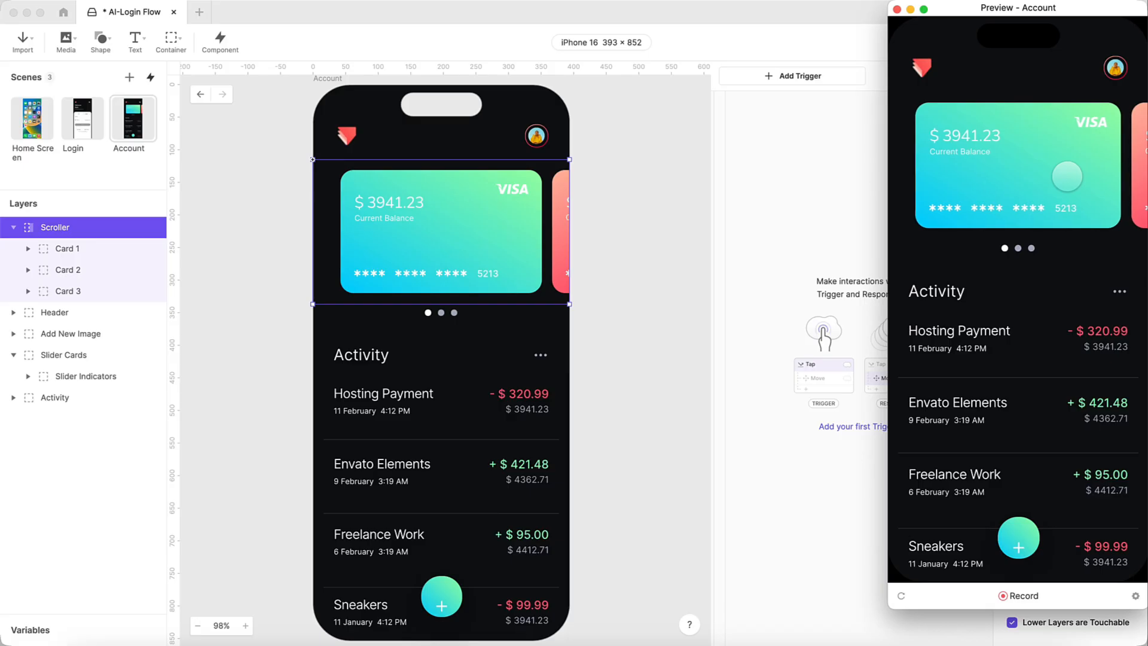
pyautogui.click(896, 11)
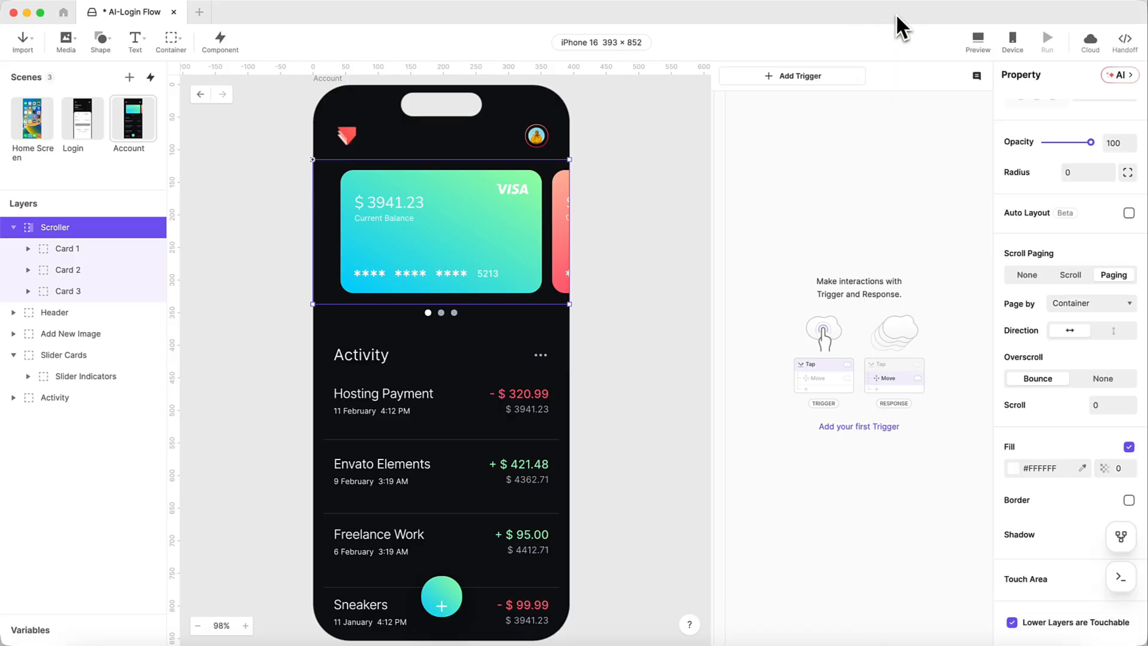
# - Drill through Slider Cards and Slider Indicators to select the Active Indicator dot
pyautogui.click(429, 314)
pyautogui.scroll(-1, 430, 315)
pyautogui.click(426, 305)
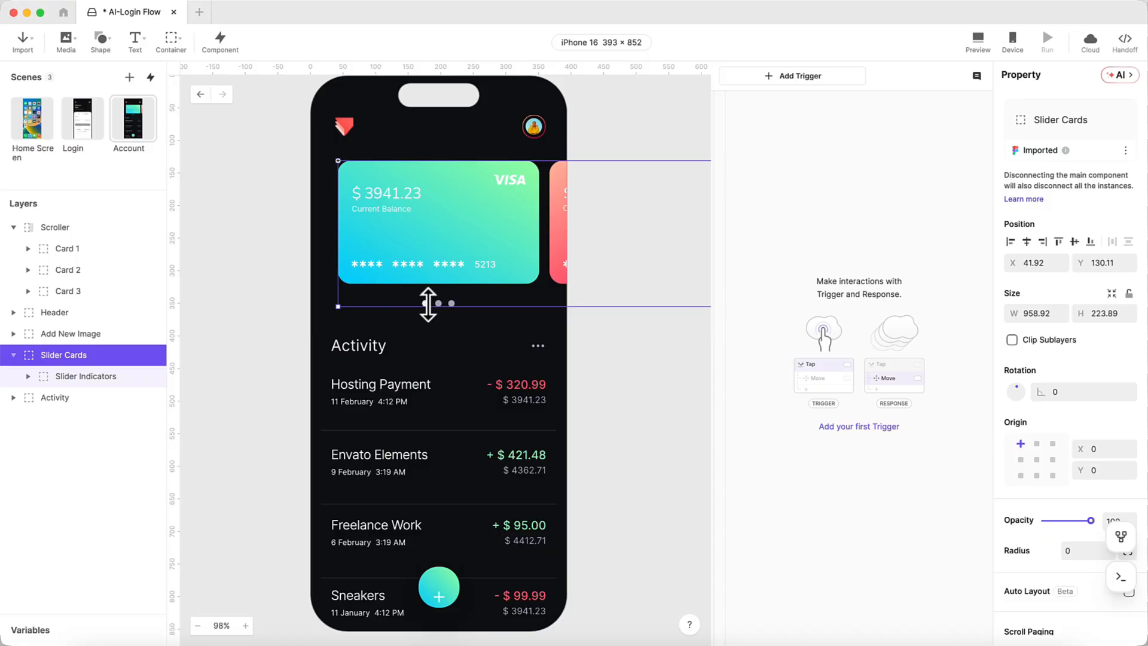
pyautogui.click(428, 303)
pyautogui.click(425, 303)
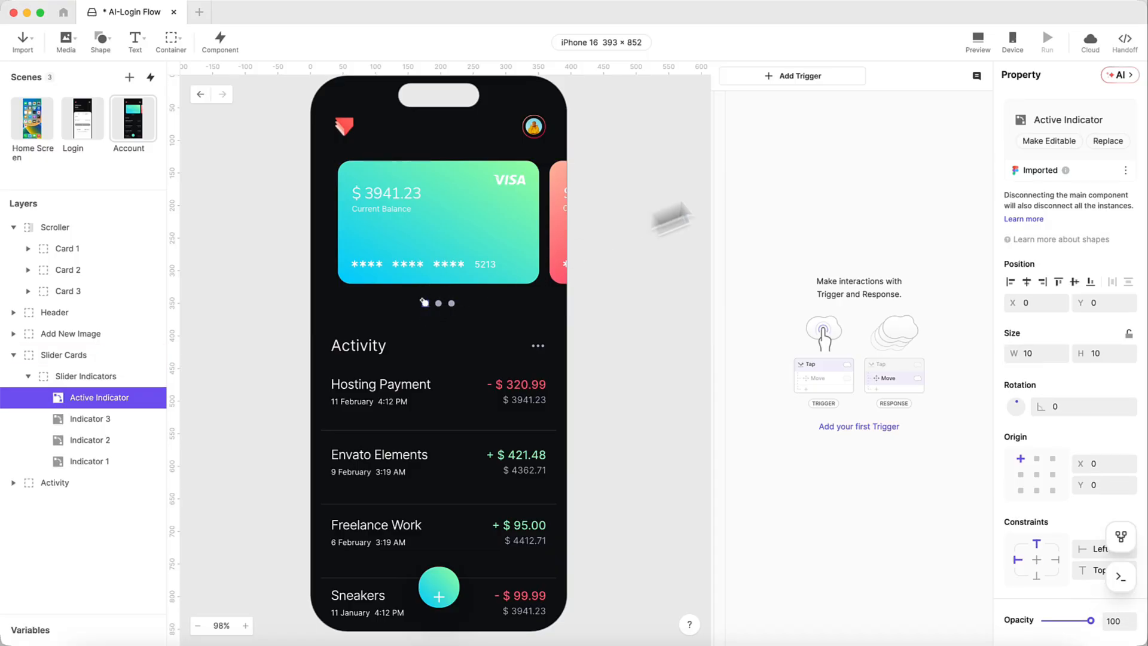
# - Ask ProtoPie AI for a Scroller chain moving Active Indicator X 0–40 over scroll 0–658, then review the mapping
pyautogui.click(1119, 75)
pyautogui.write('Match @Active Indicator to @Scroller so that it moves with it, showing which card is scrolled to.')
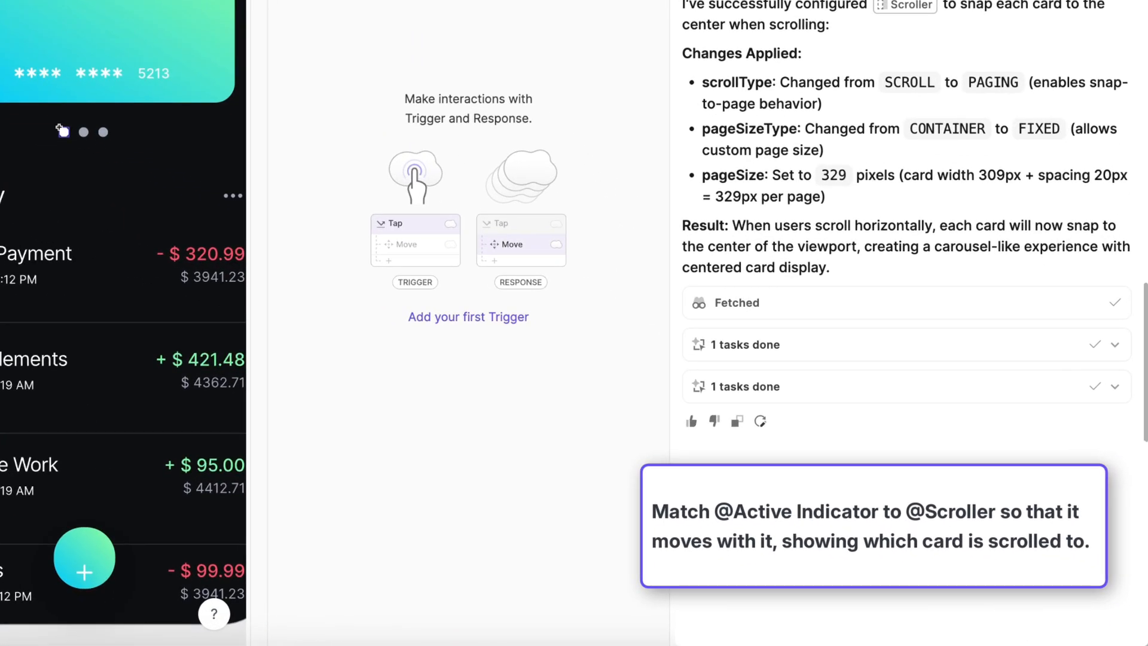
pyautogui.click(62, 131)
pyautogui.write('@')
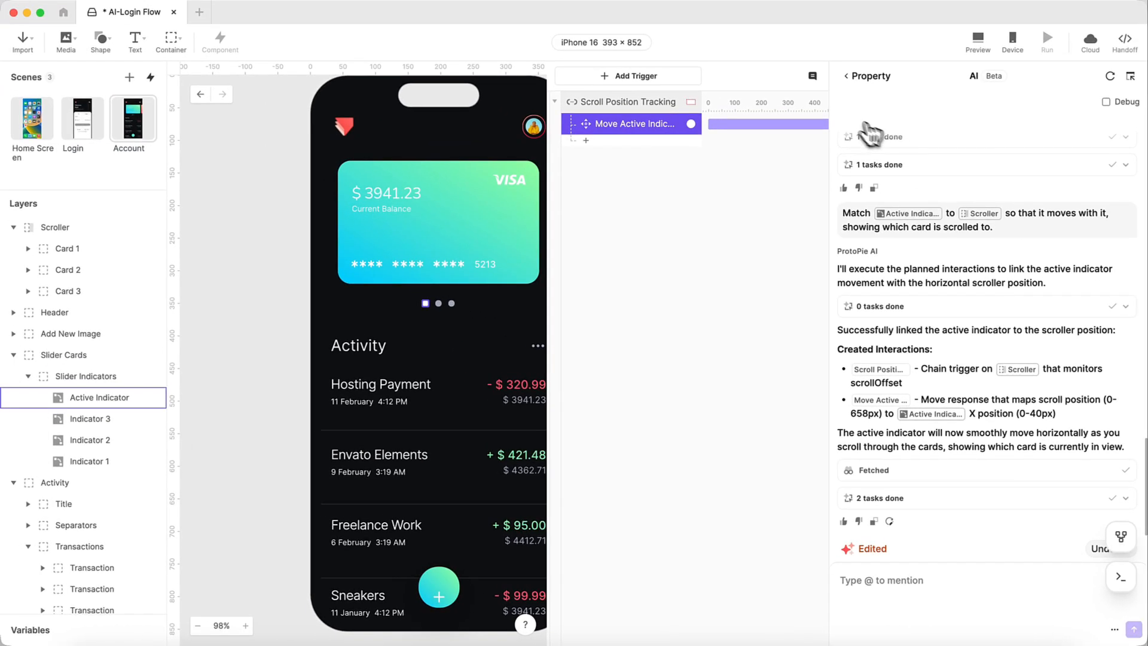
pyautogui.click(865, 74)
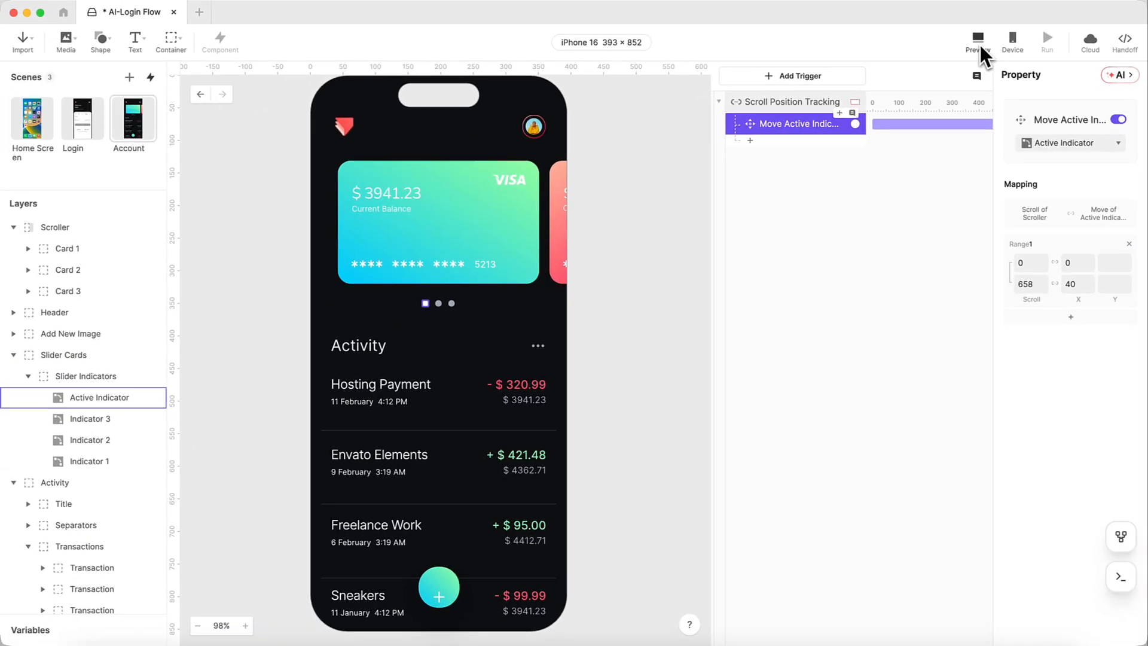
# - Swipe the Account cards to red and blue in preview to confirm the indicator tracks them
pyautogui.click(900, 12)
pyautogui.moveTo(946, 33); pyautogui.dragTo(845, 39)
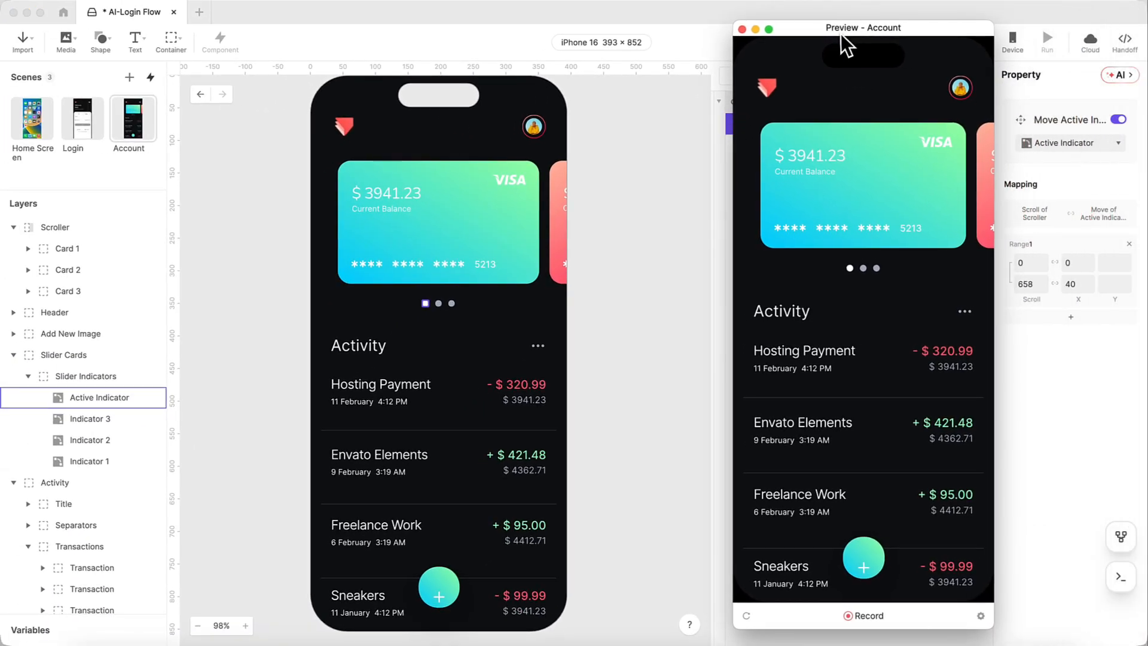
pyautogui.moveTo(942, 186); pyautogui.dragTo(844, 191)
pyautogui.moveTo(914, 203)
pyautogui.mouseDown()
pyautogui.moveTo(815, 202)
pyautogui.moveTo(920, 200)
pyautogui.mouseUp()
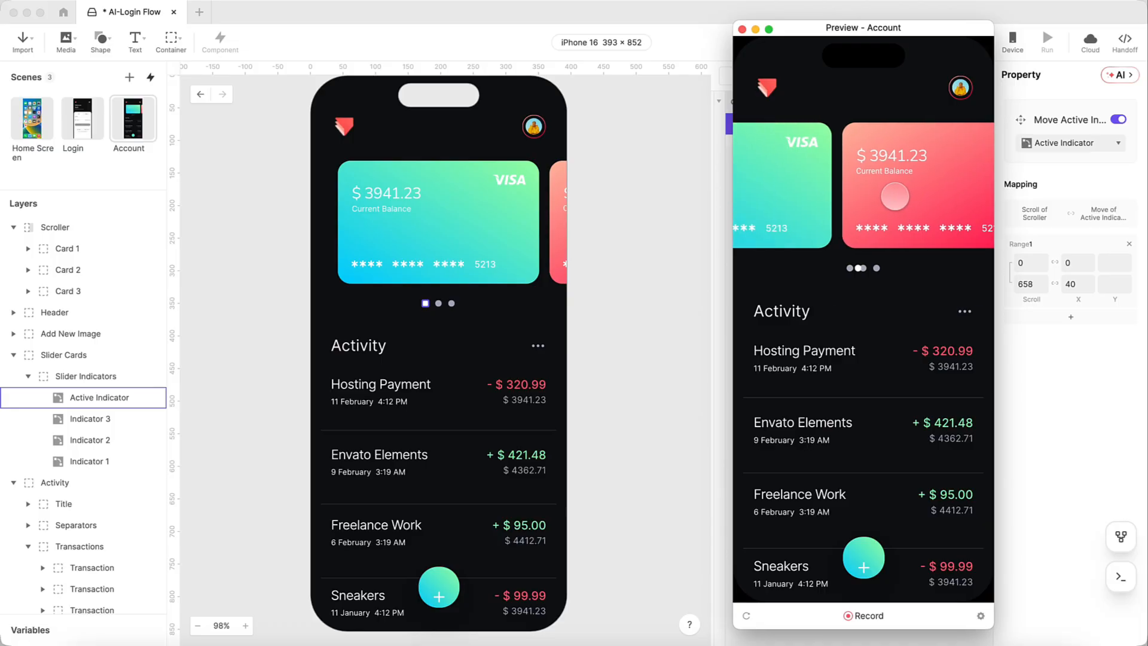
pyautogui.click(742, 30)
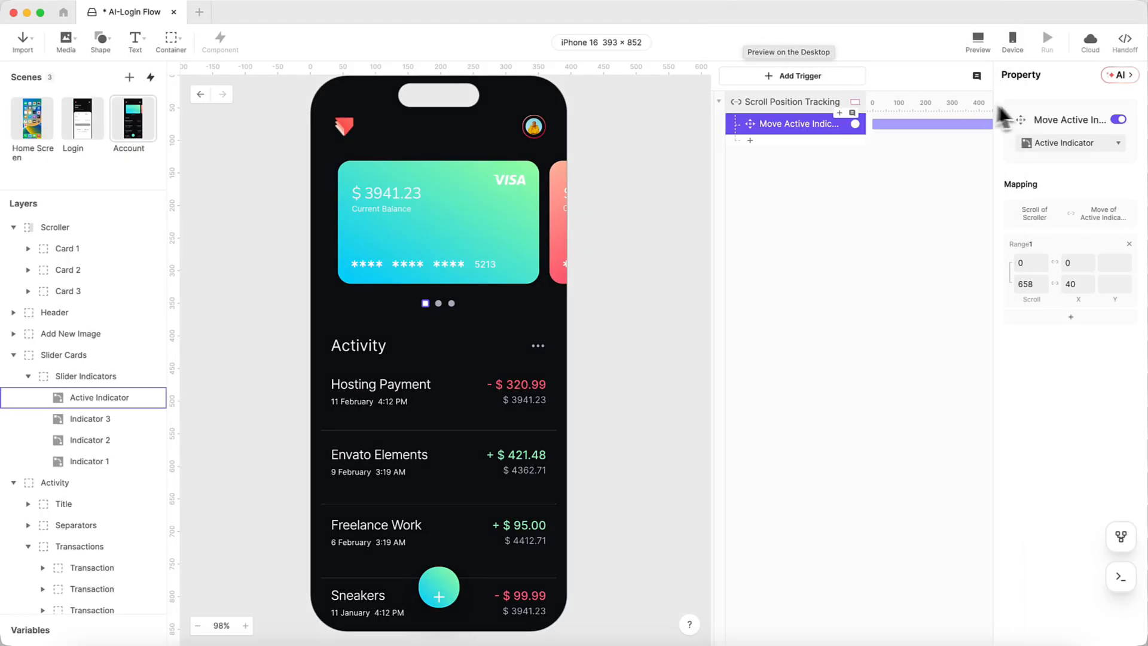
pyautogui.click(1113, 76)
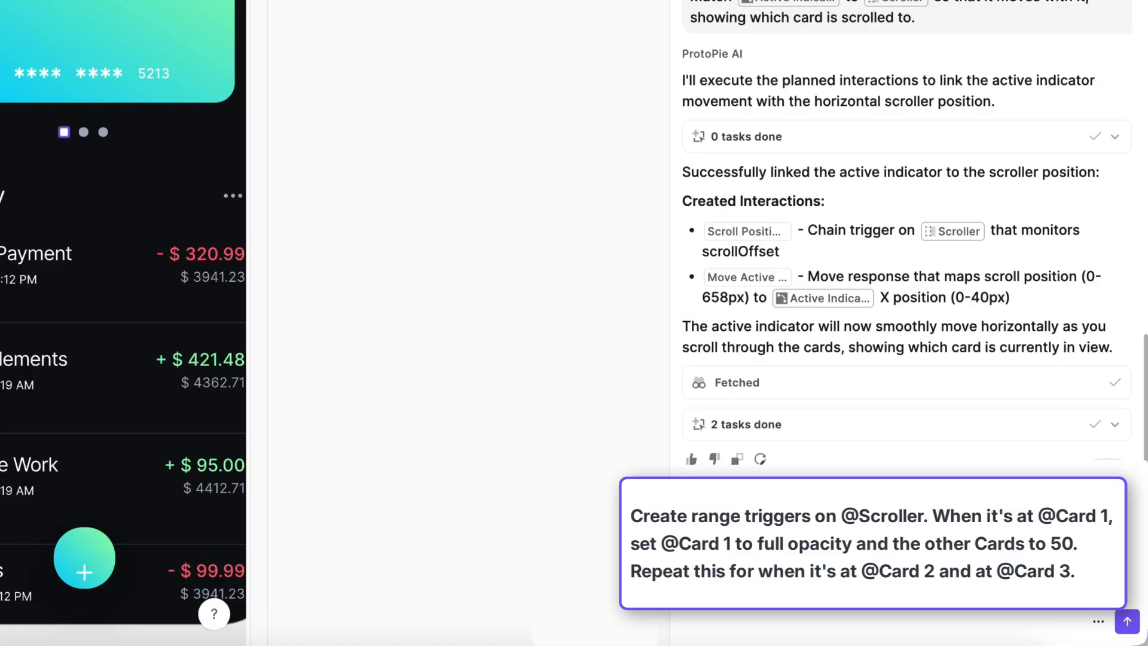
# - Request Scroller range triggers setting the current card to 100 opacity and others to 50, then review Card 3 Full Opacity
pyautogui.write('@Scro')
pyautogui.write('@Card 1')
pyautogui.write('@Card')
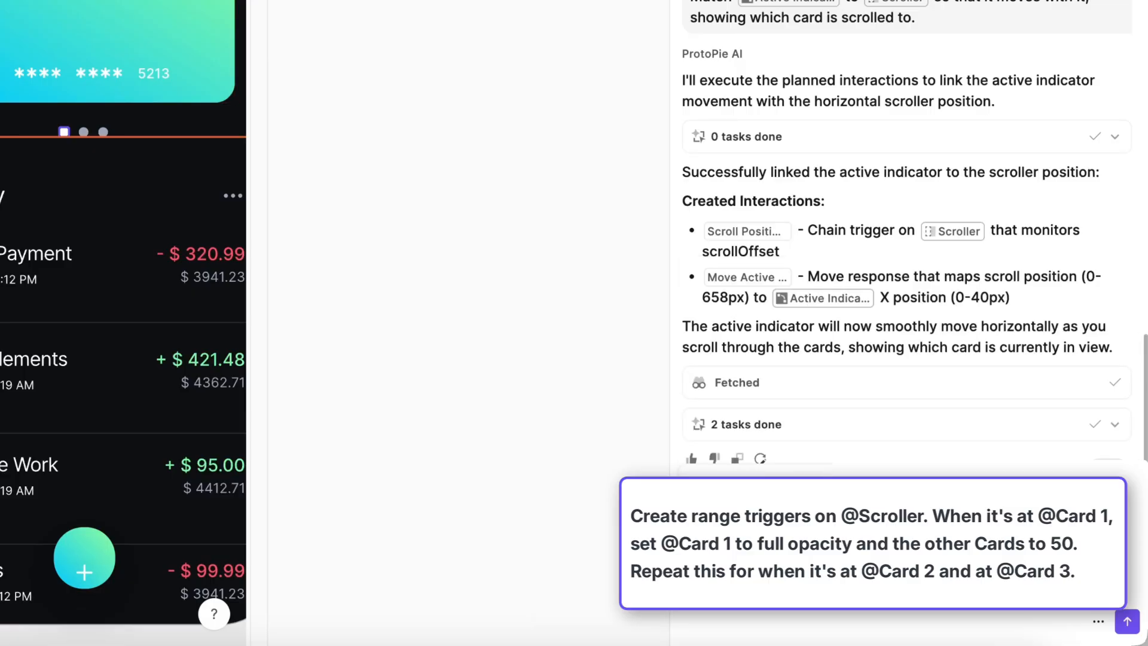
pyautogui.press('Return')
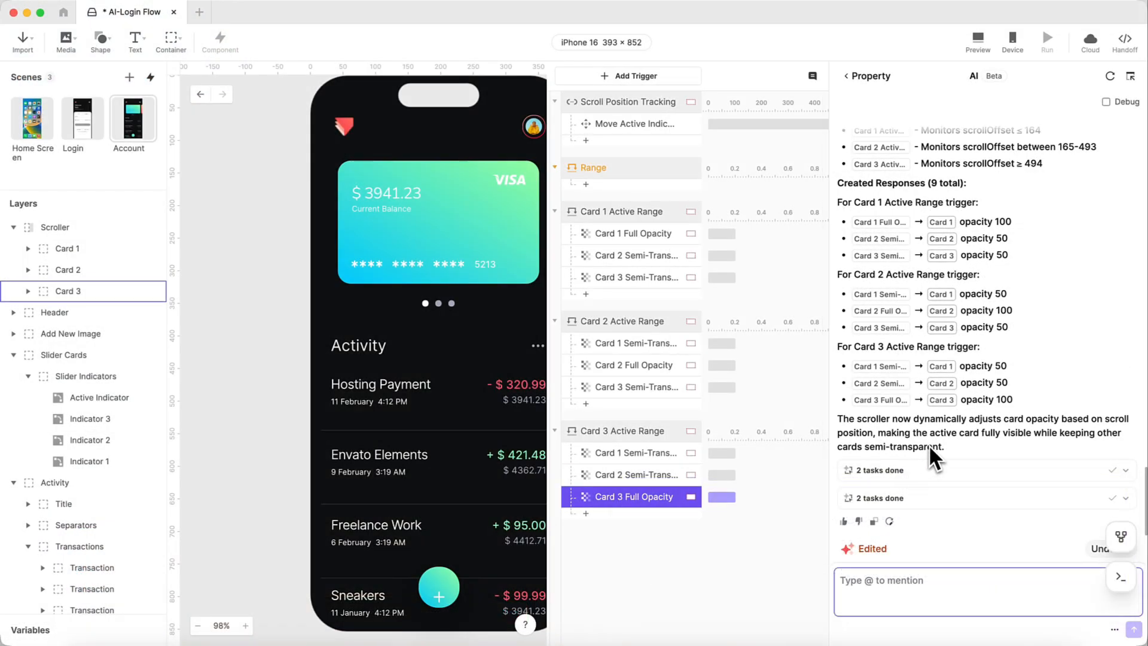
pyautogui.click(866, 76)
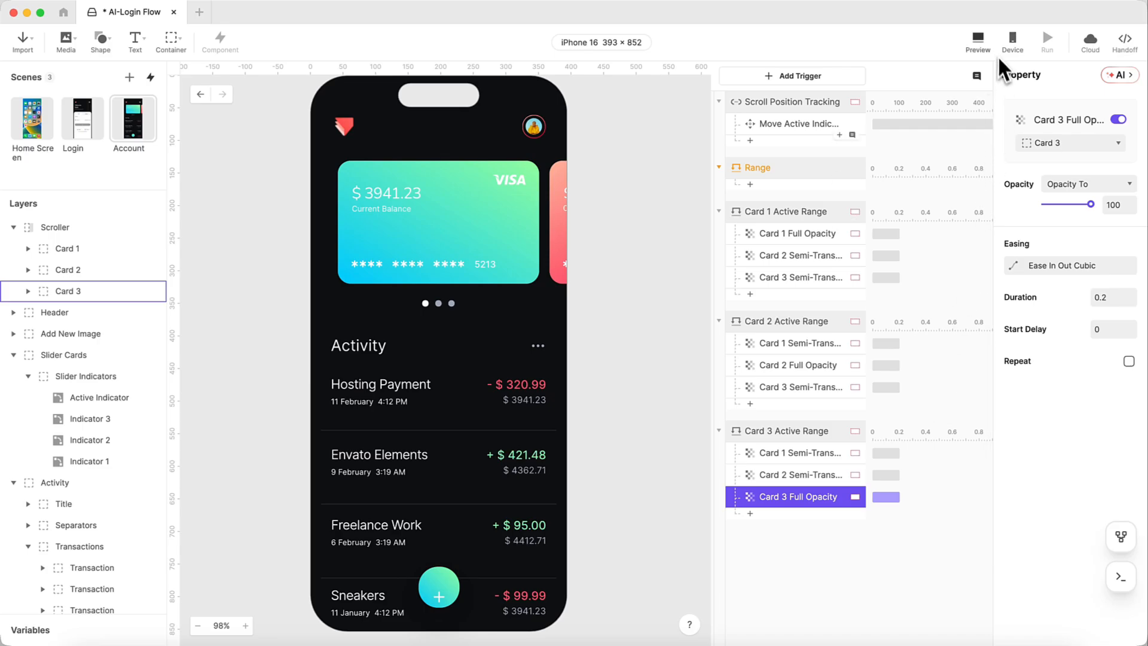
pyautogui.click(987, 46)
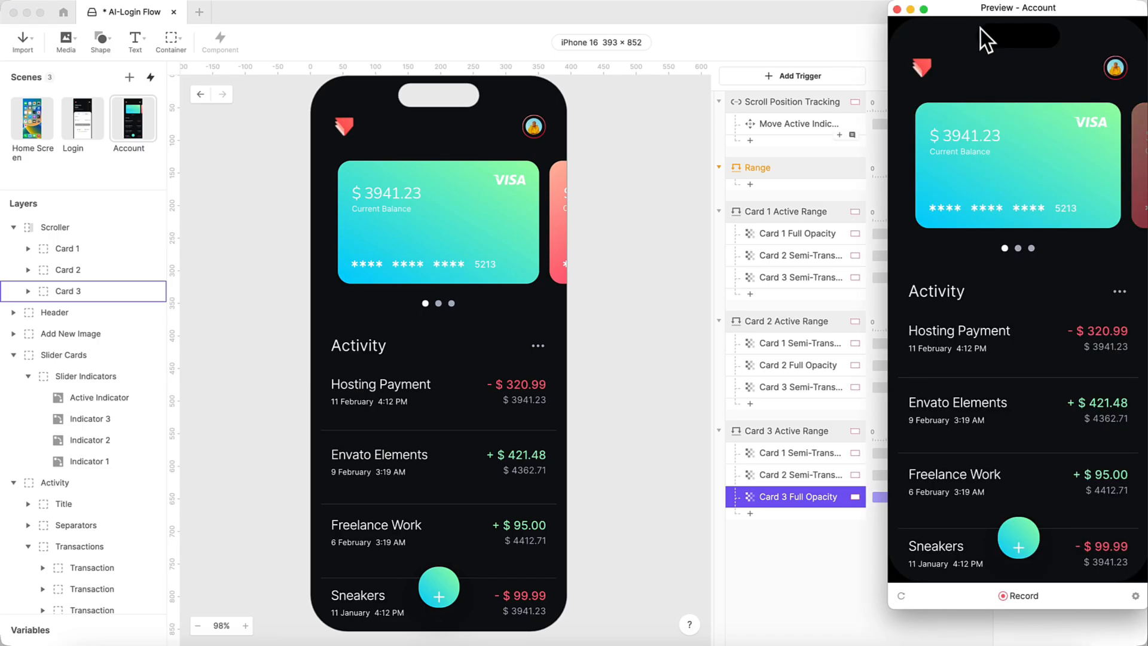
pyautogui.moveTo(980, 28); pyautogui.dragTo(773, 66)
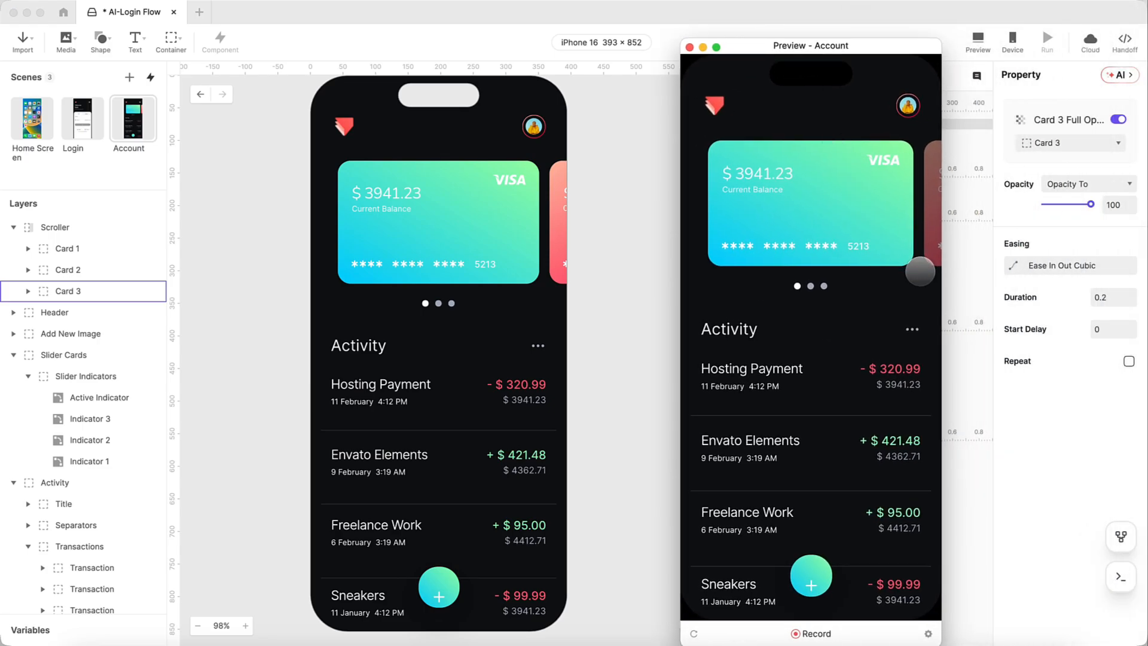
pyautogui.moveTo(919, 270); pyautogui.dragTo(747, 258)
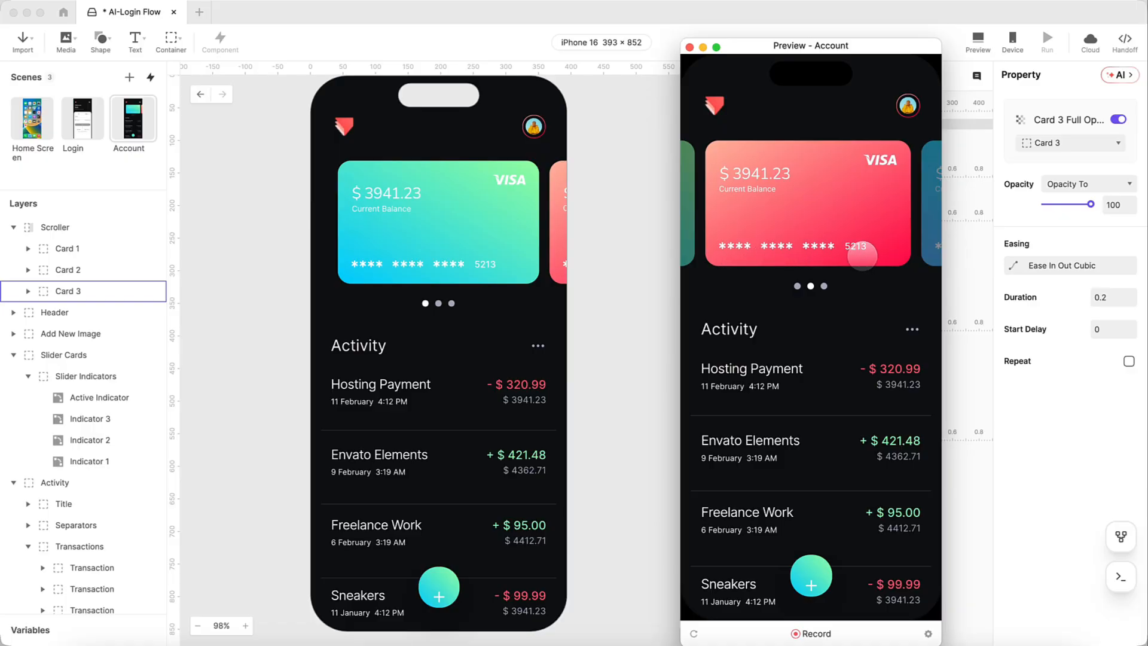
pyautogui.moveTo(897, 257); pyautogui.dragTo(858, 259)
pyautogui.moveTo(735, 249); pyautogui.dragTo(920, 256)
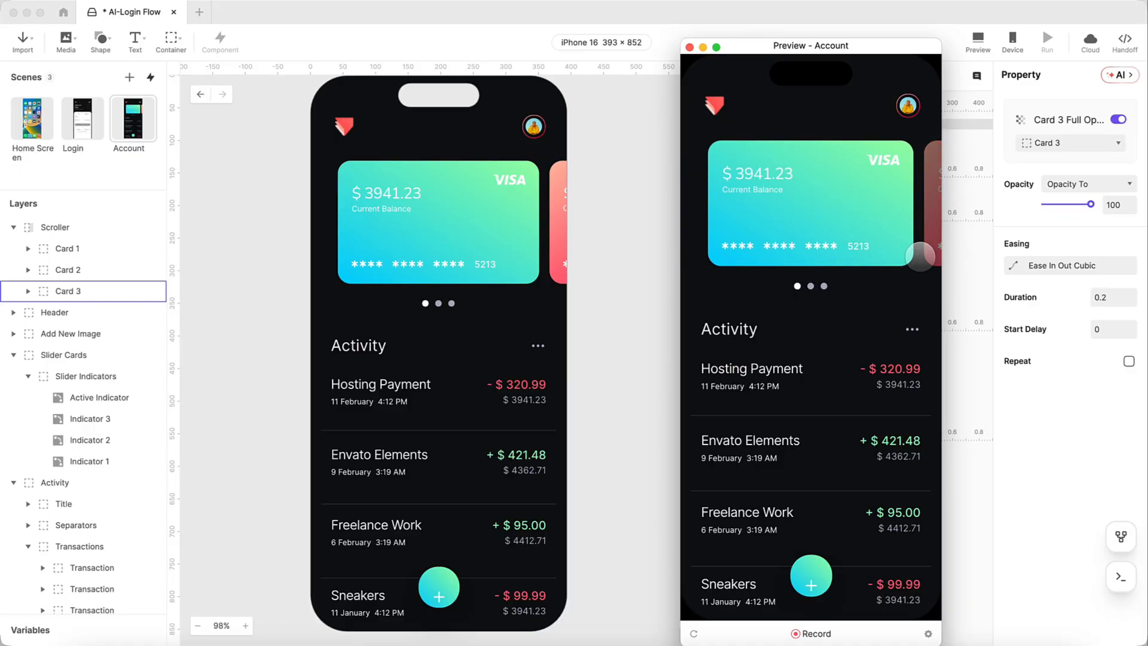
pyautogui.click(689, 47)
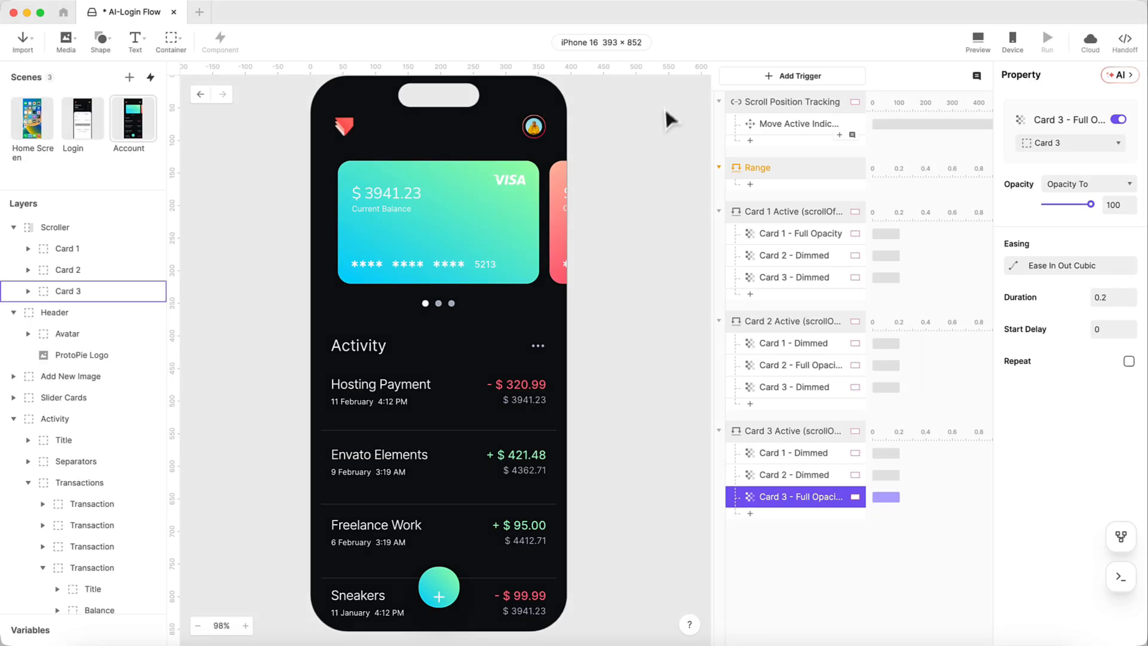
# - Select the Account scene's header group on the canvas
pyautogui.click(345, 129)
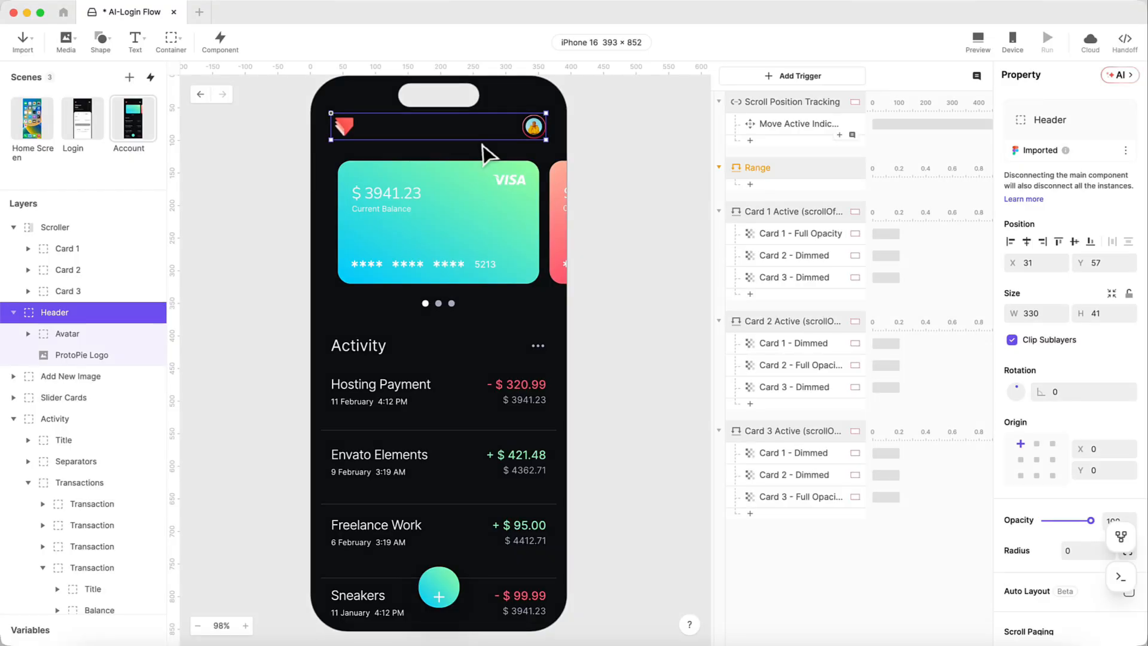
# - In the Login scene, group the Avatar and ProtoPie Logo layers into a new container
pyautogui.click(82, 133)
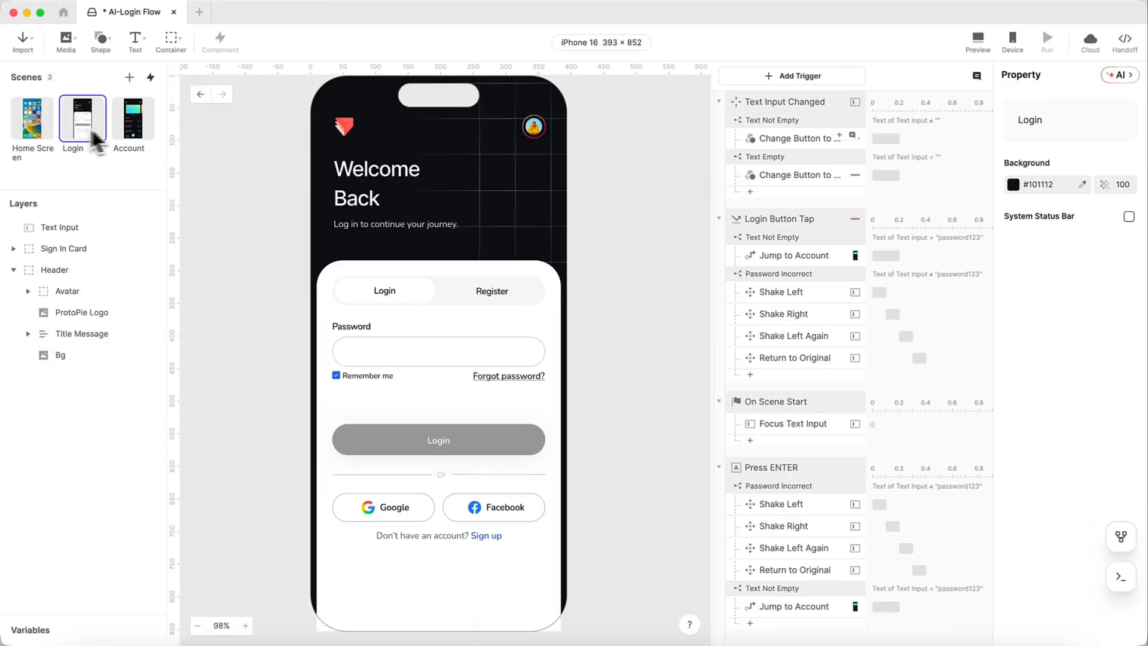
pyautogui.click(343, 127)
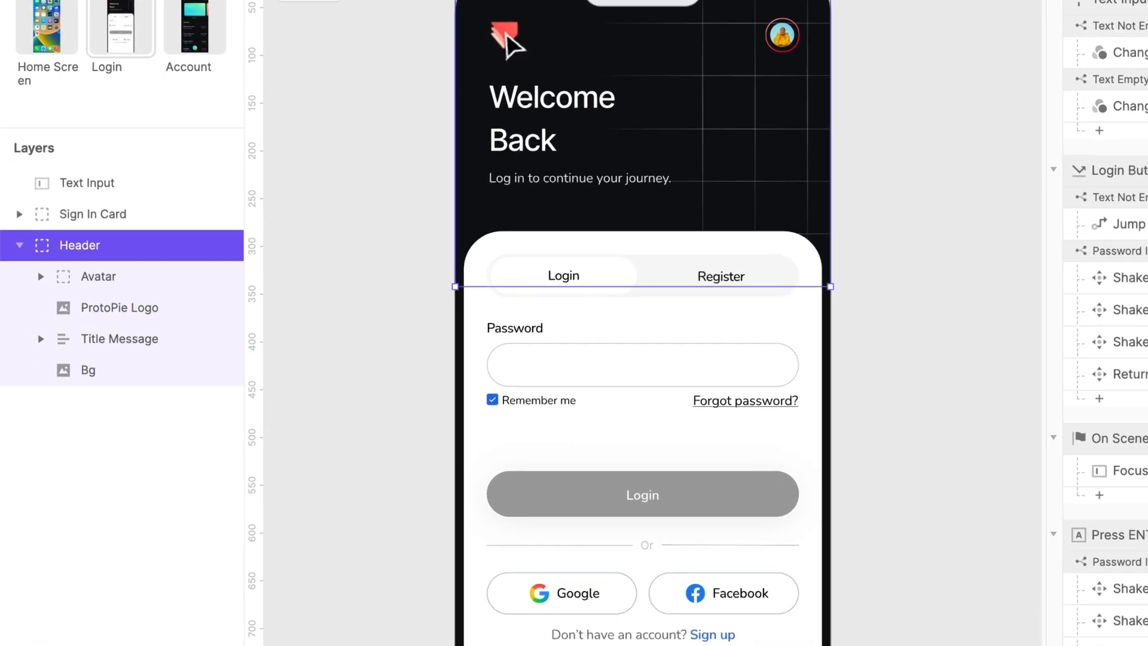
pyautogui.doubleClick(345, 125)
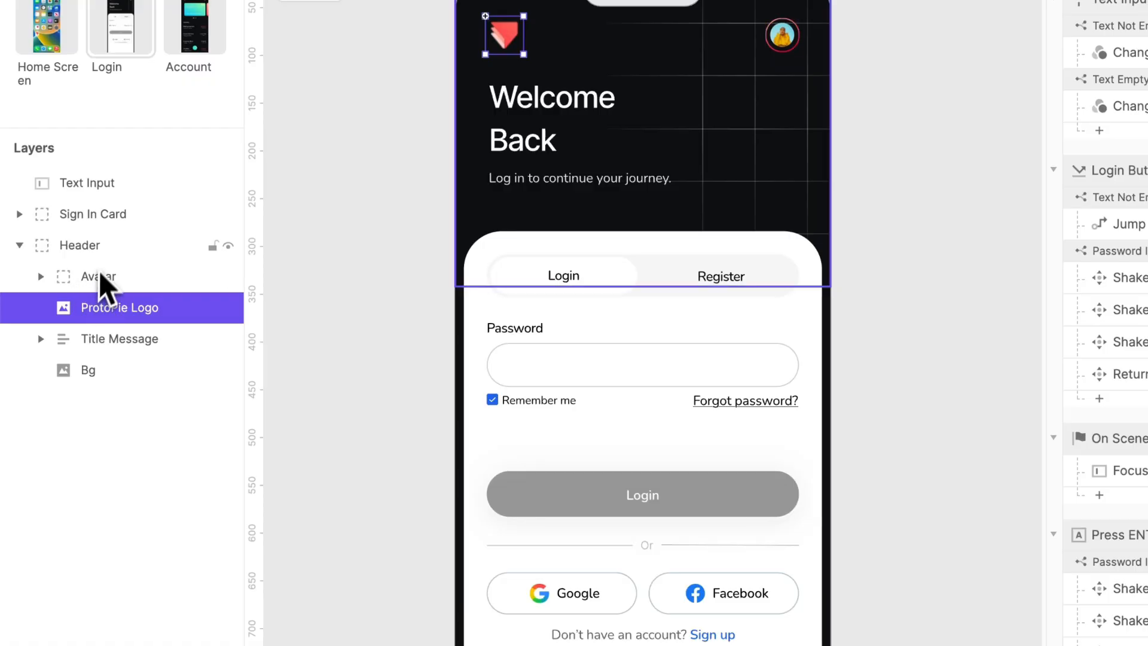
pyautogui.click(108, 250)
pyautogui.click(122, 275)
pyautogui.keyDown('shift'); pyautogui.click(141, 307); pyautogui.keyUp('shift')
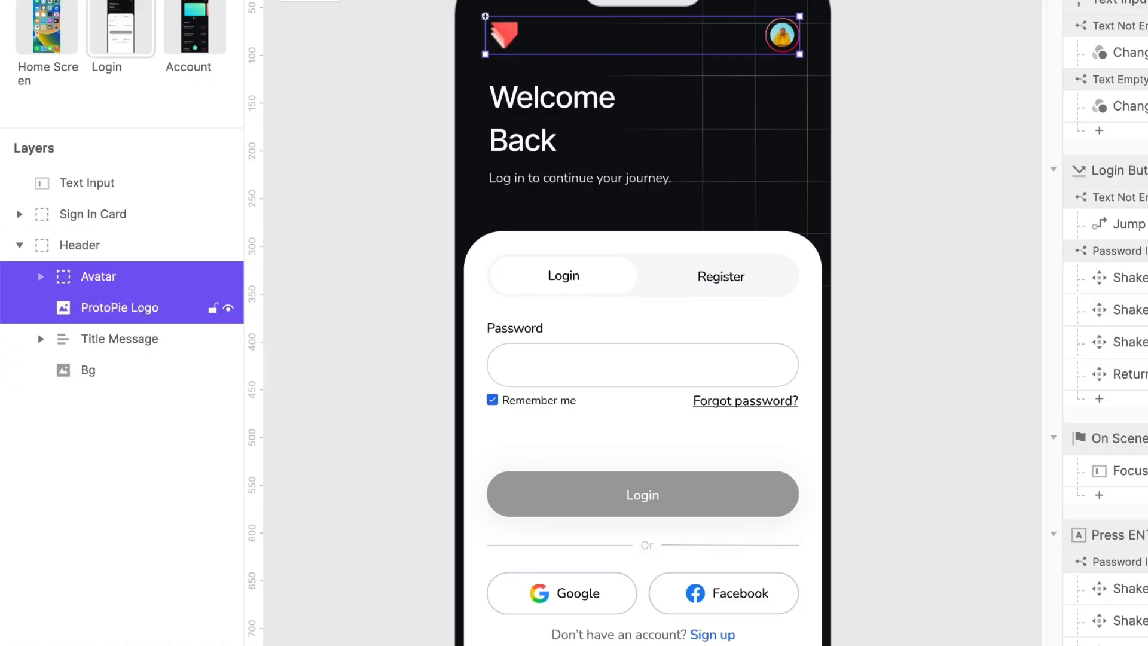
pyautogui.press('super+alt+g')
# - Name the new inner group Header and the outer group Top, then return to the Account scene
pyautogui.doubleClick(127, 276)
pyautogui.write('Header')
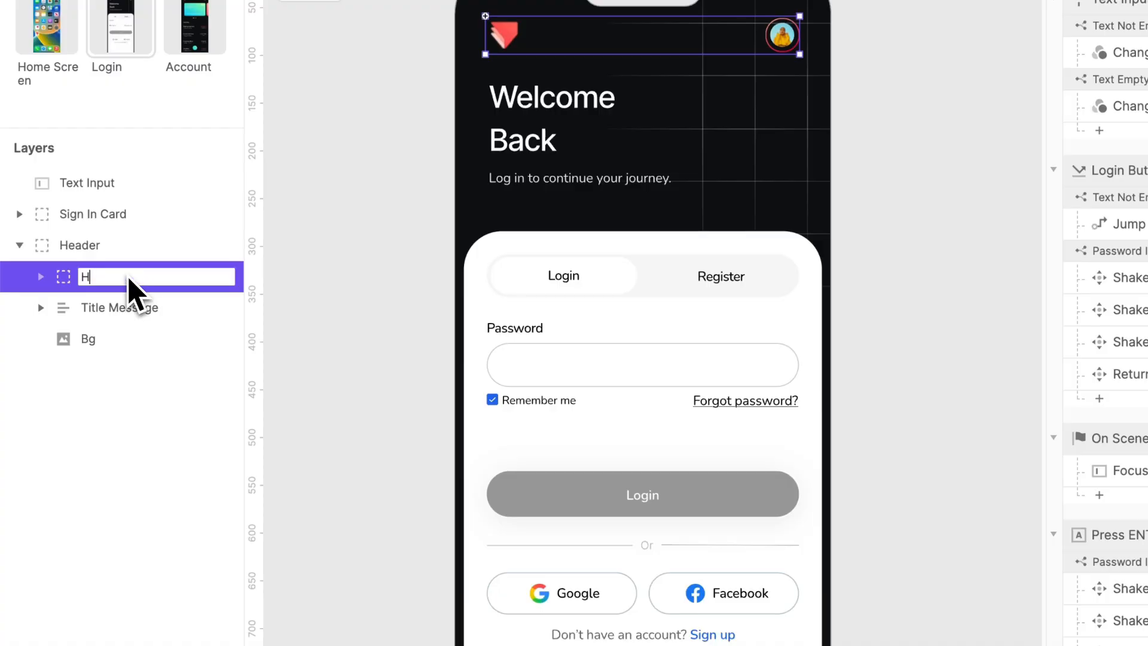
pyautogui.press('Return')
pyautogui.click(99, 246)
pyautogui.doubleClick(99, 246)
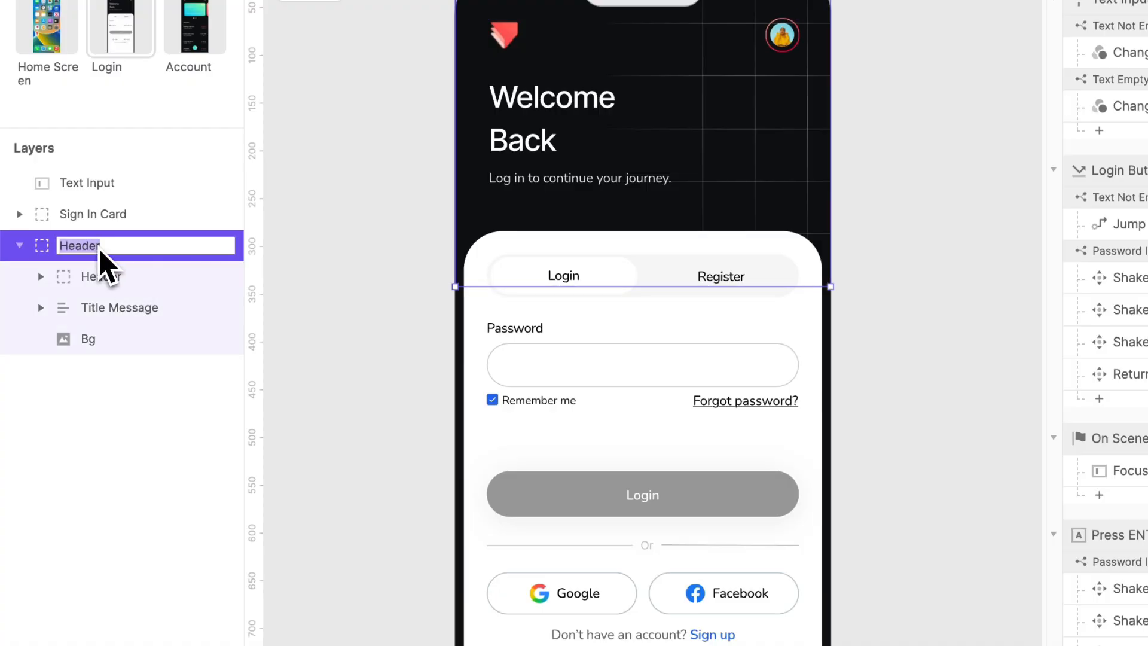
pyautogui.write('Top')
pyautogui.press('Return')
pyautogui.click(54, 277)
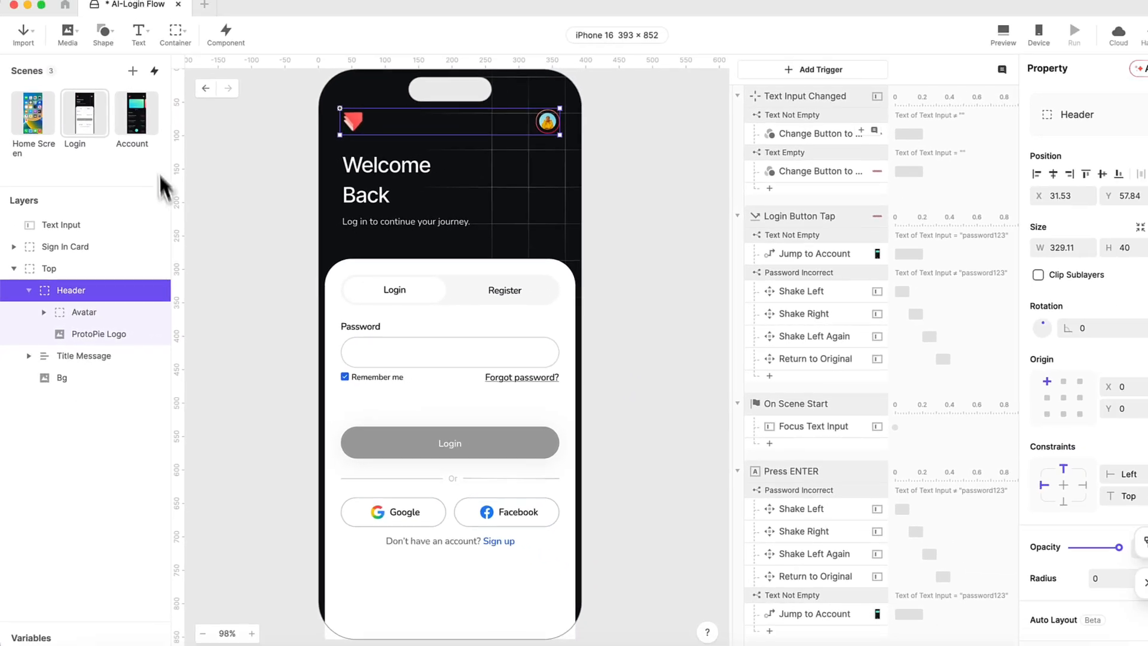
pyautogui.click(144, 119)
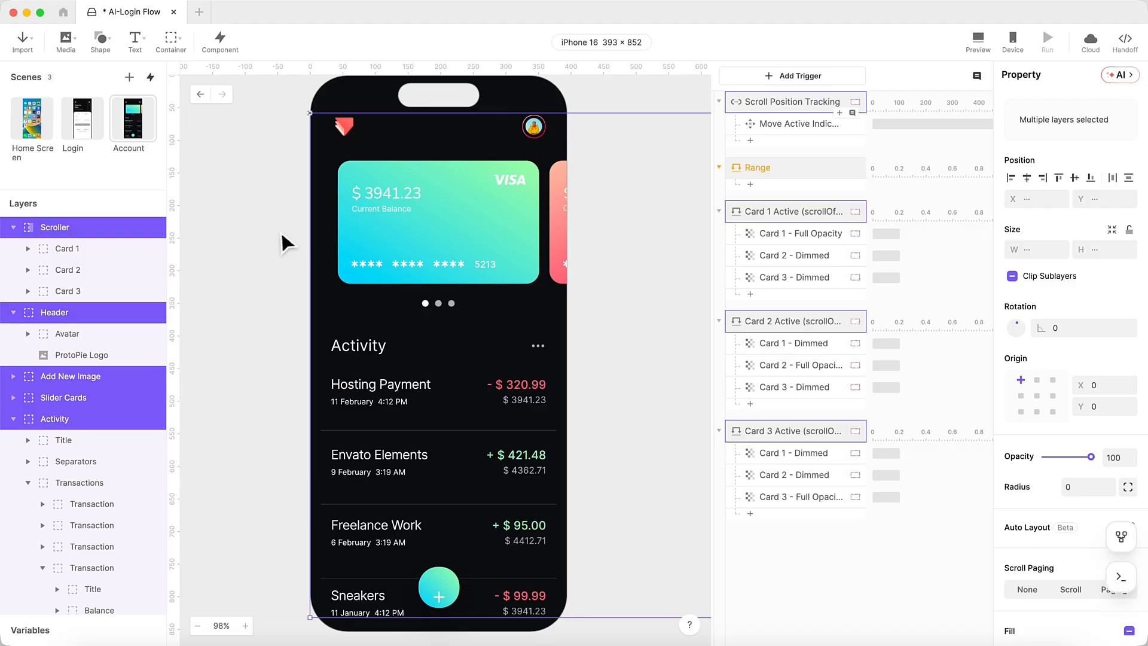
# - Paste the copied Account layers into the Login scene
pyautogui.click(82, 118)
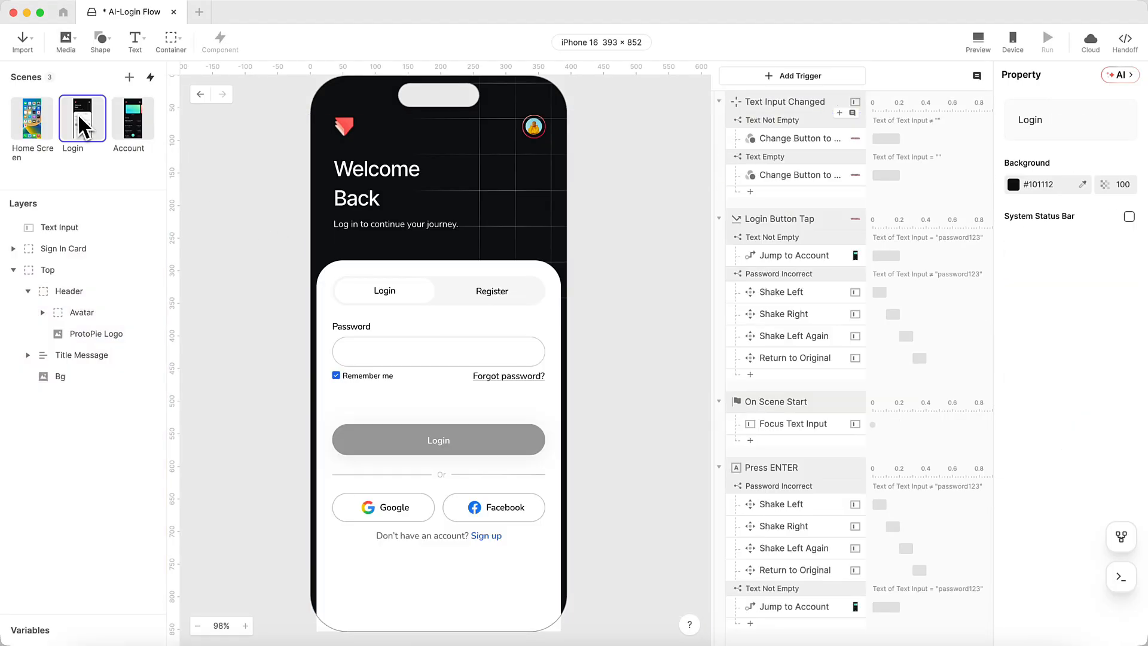
pyautogui.hscroll(5, 435, 258)
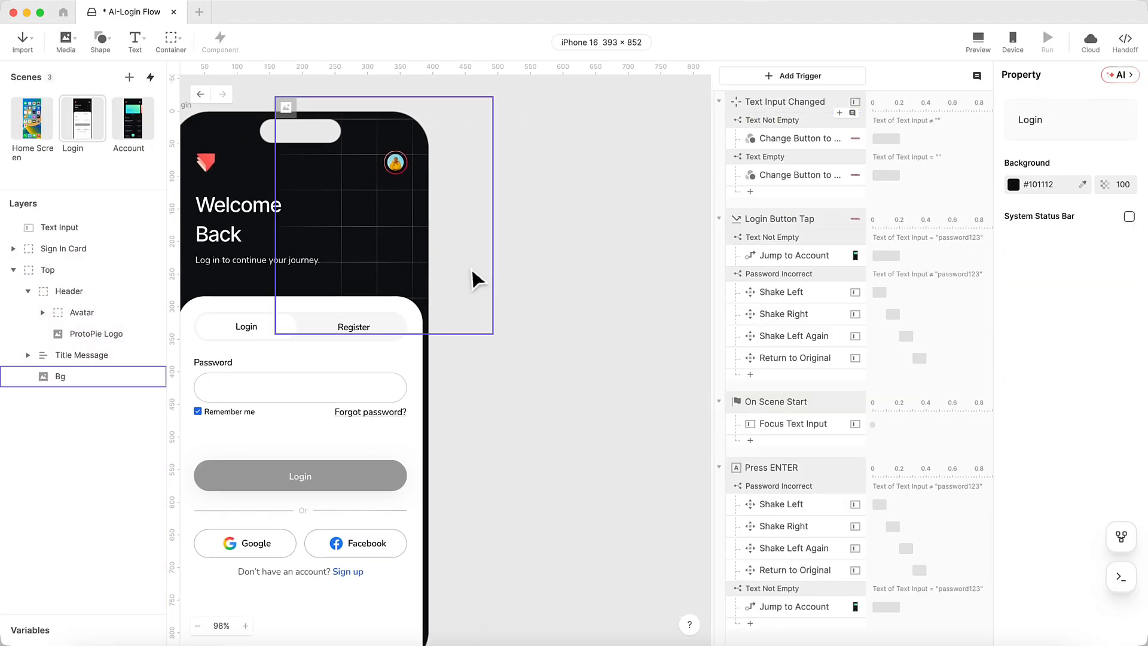
pyautogui.press('cmd+v')
pyautogui.hscroll(-3, 472, 278)
pyautogui.scroll(-2, 473, 278)
pyautogui.hscroll(-2, 445, 352)
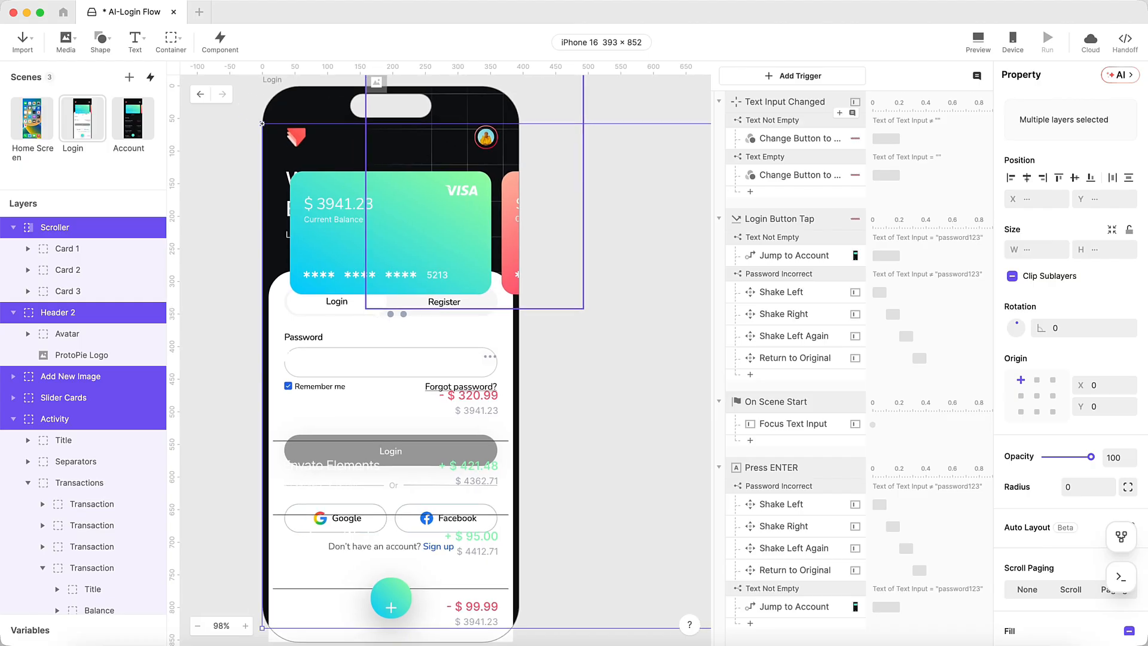
# - Group the pasted layers, set the container to X 393, then ungroup it
pyautogui.press('cmd+alt+g')
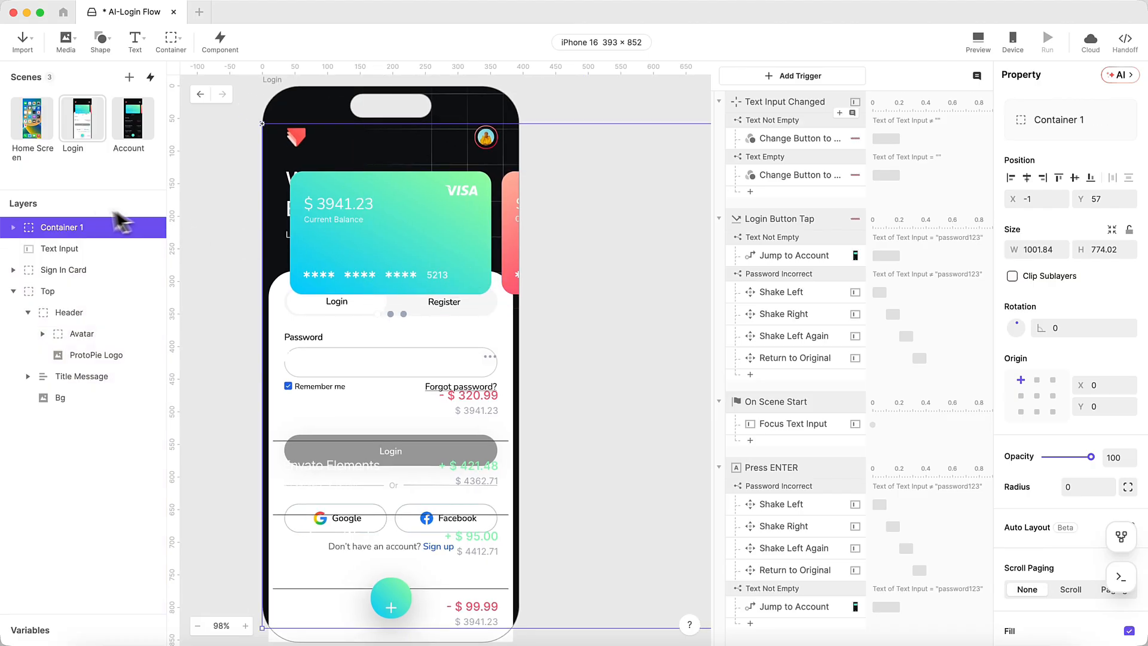
pyautogui.click(1039, 200)
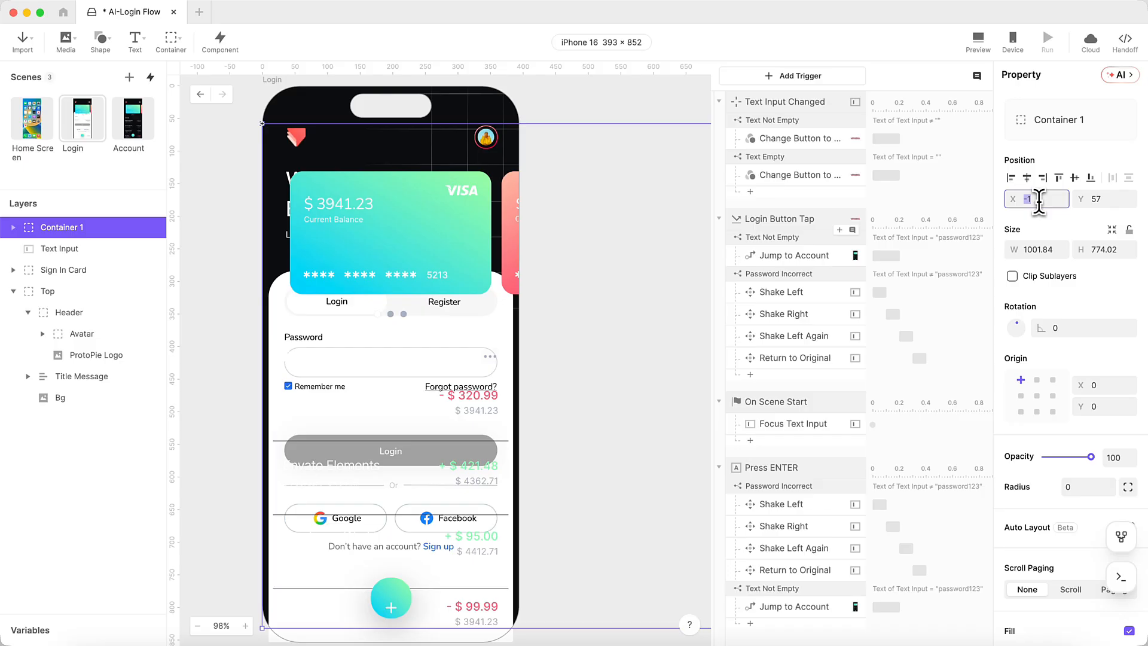
pyautogui.write('393')
pyautogui.press('Return')
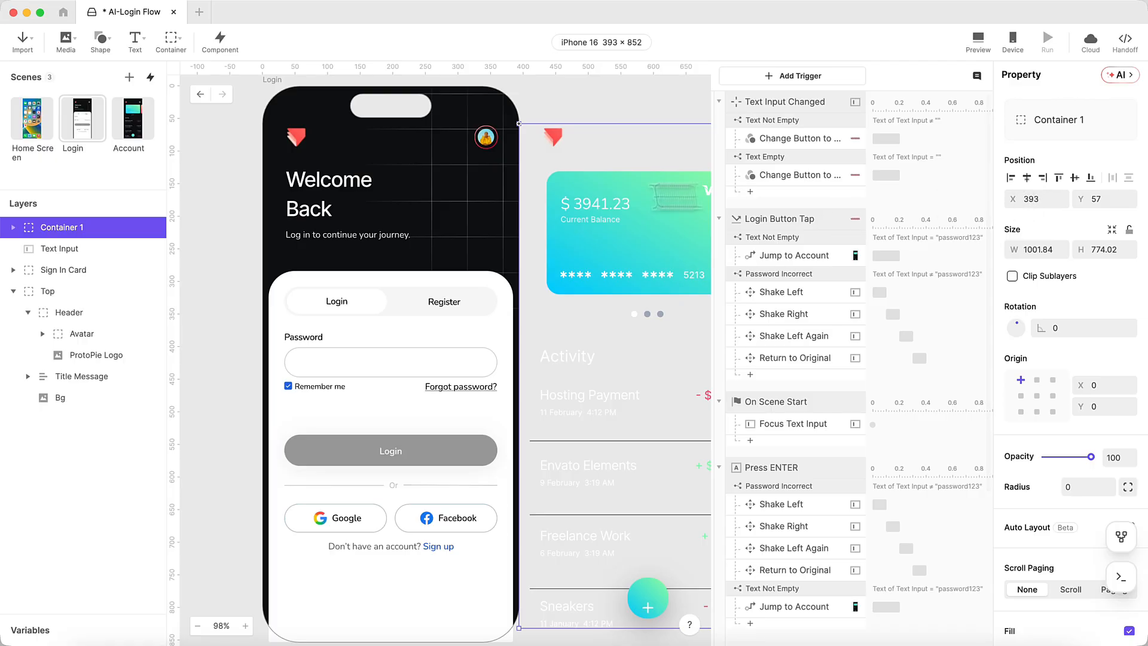
pyautogui.rightClick(96, 229)
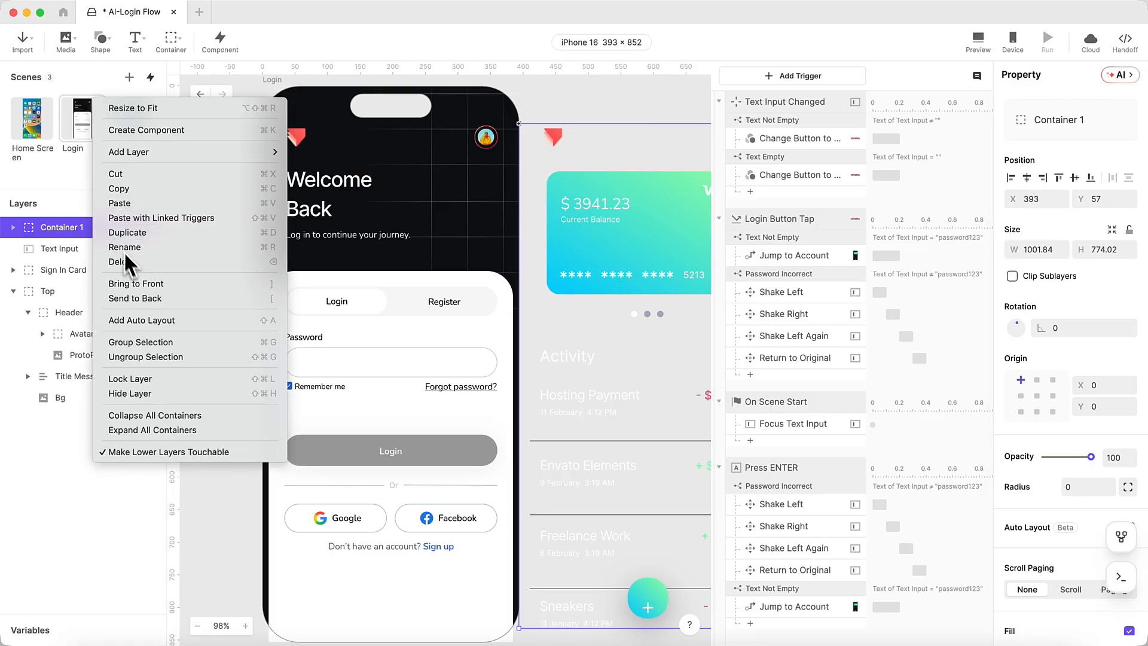
pyautogui.click(159, 357)
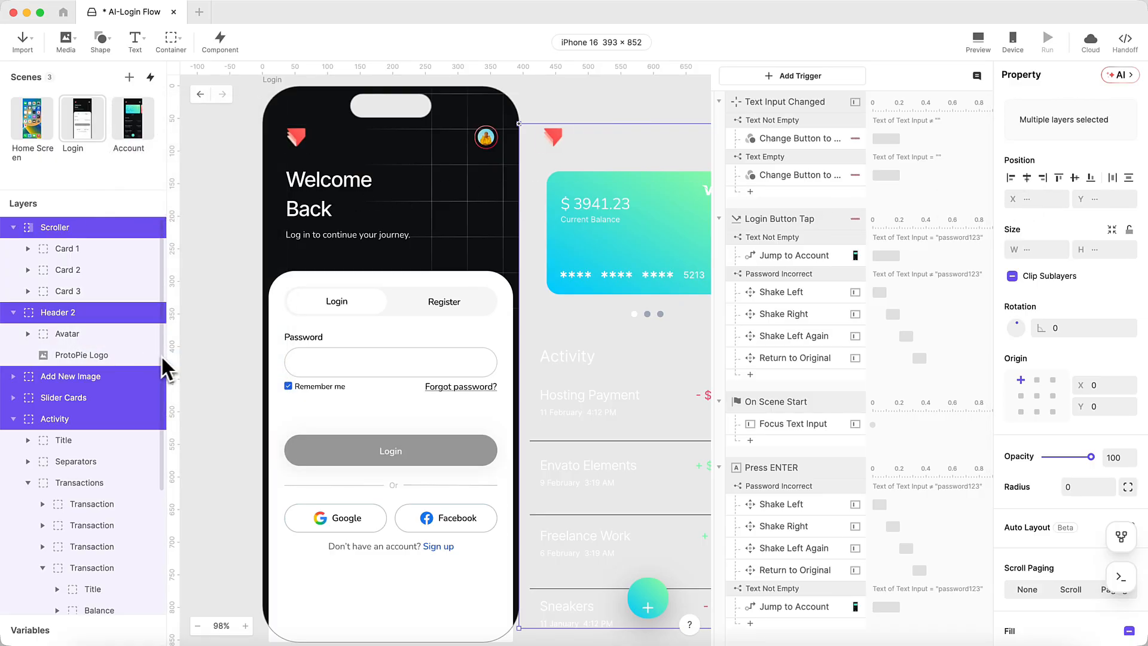
pyautogui.click(978, 45)
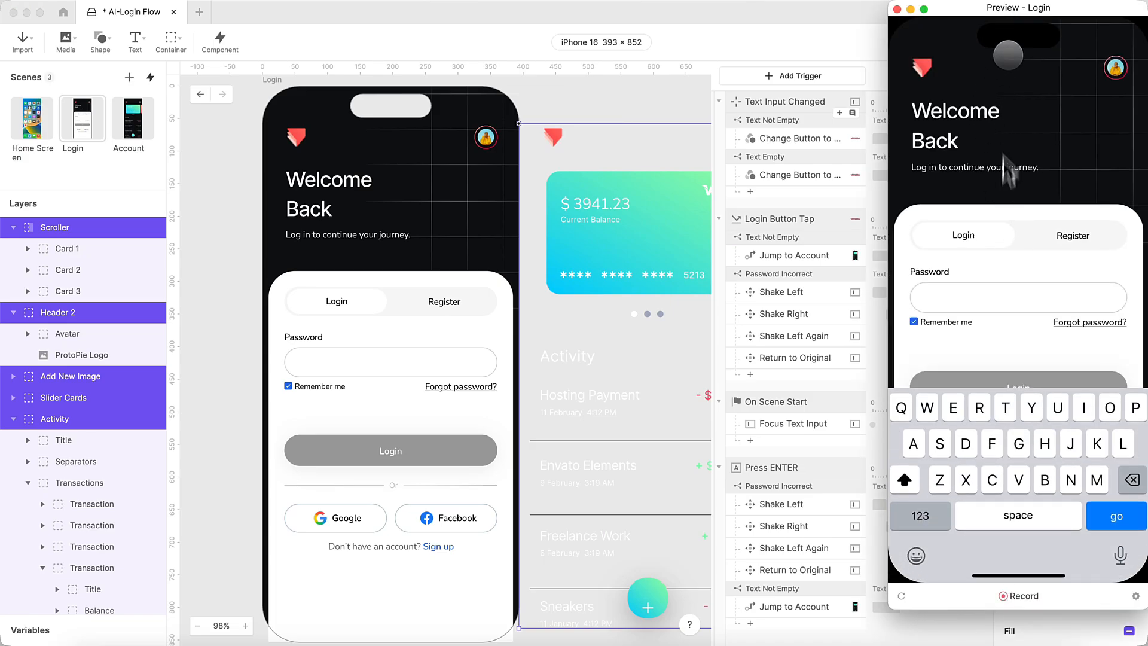
pyautogui.moveTo(1037, 27); pyautogui.dragTo(837, 49)
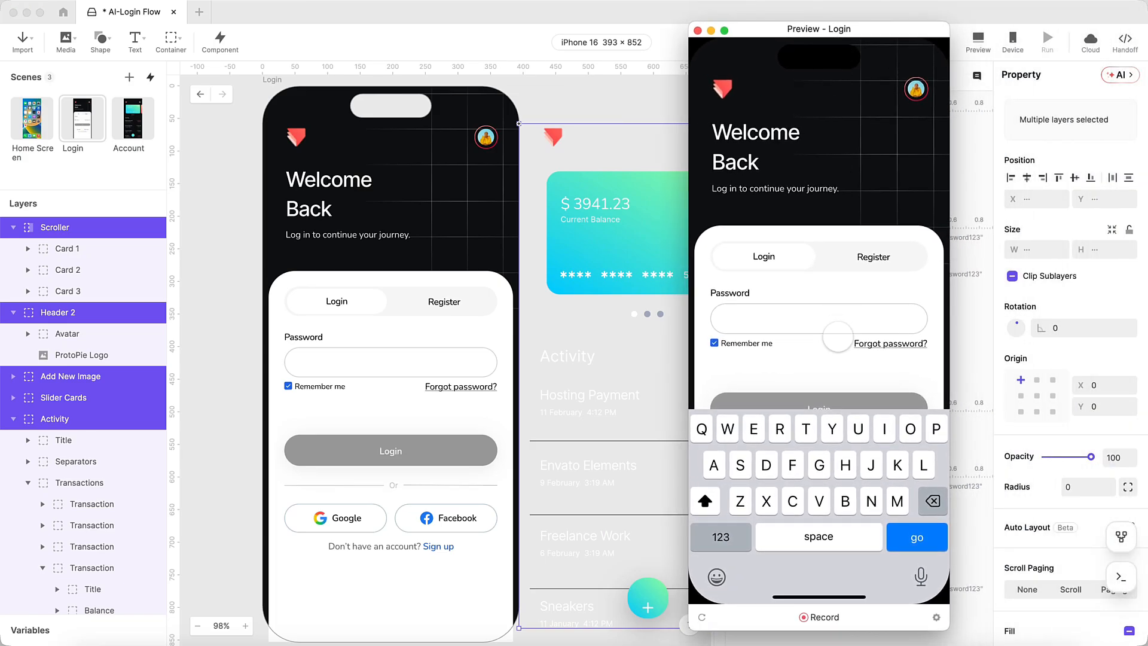
pyautogui.write('password123')
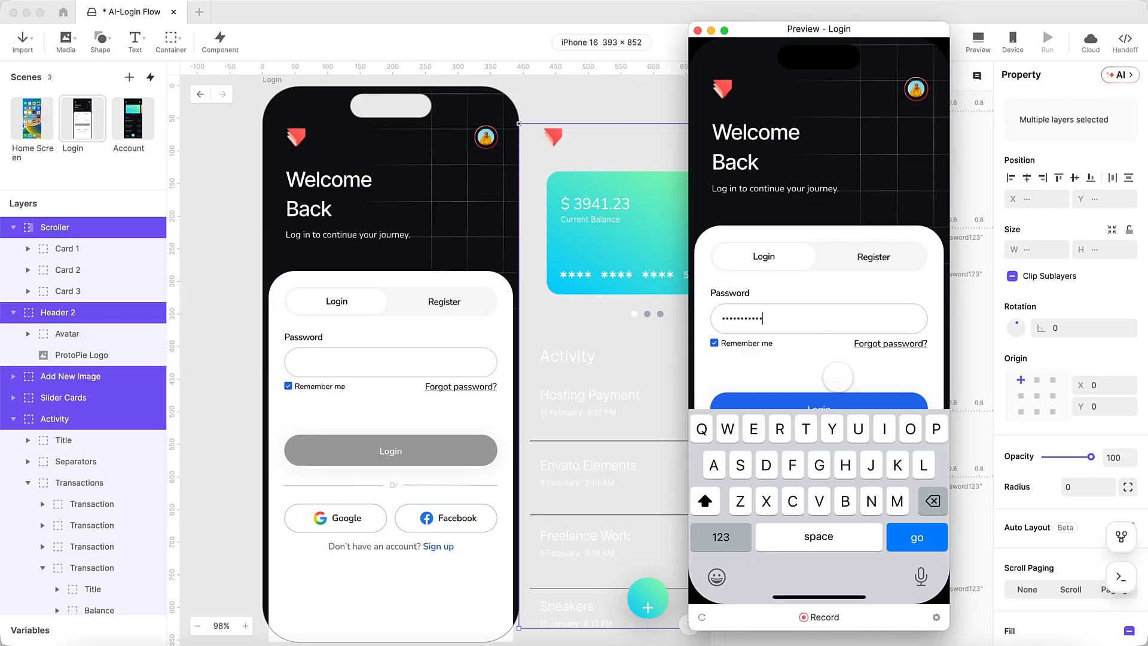
pyautogui.click(835, 408)
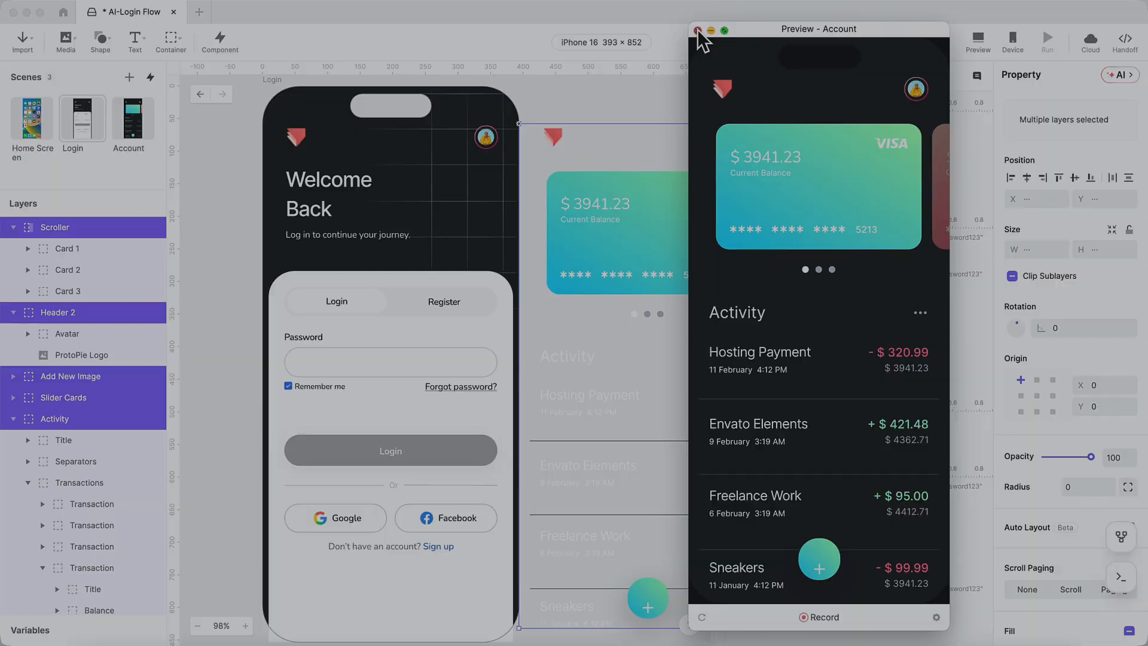
pyautogui.click(698, 30)
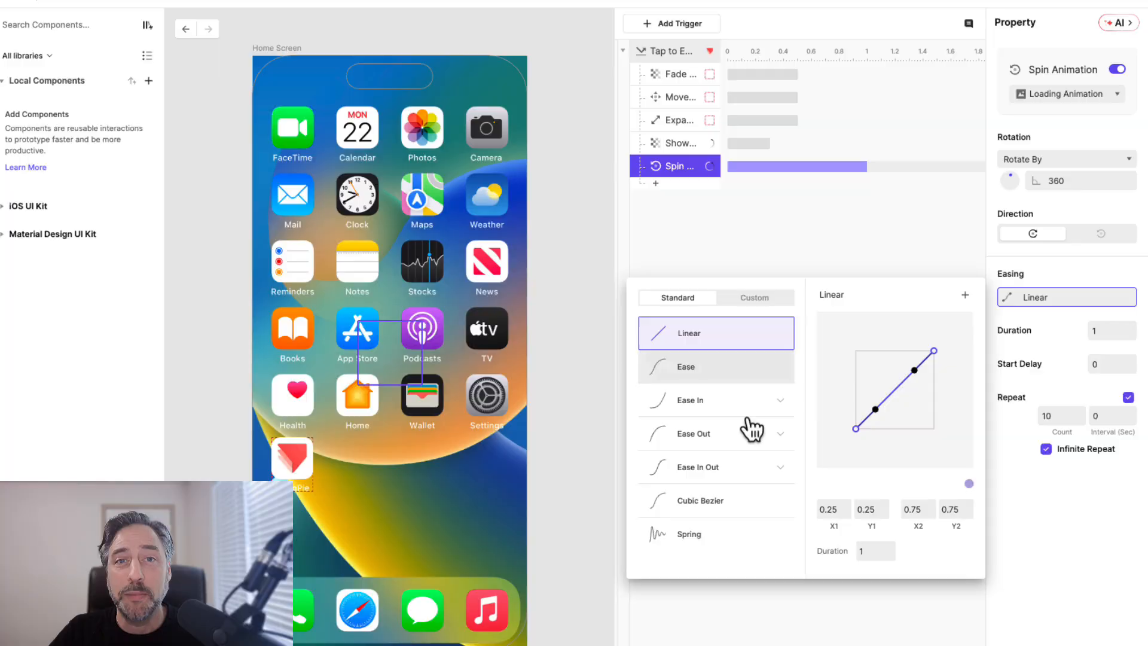
# - Change the Spin Animation easing to Ease In Out Cubic
pyautogui.click(726, 469)
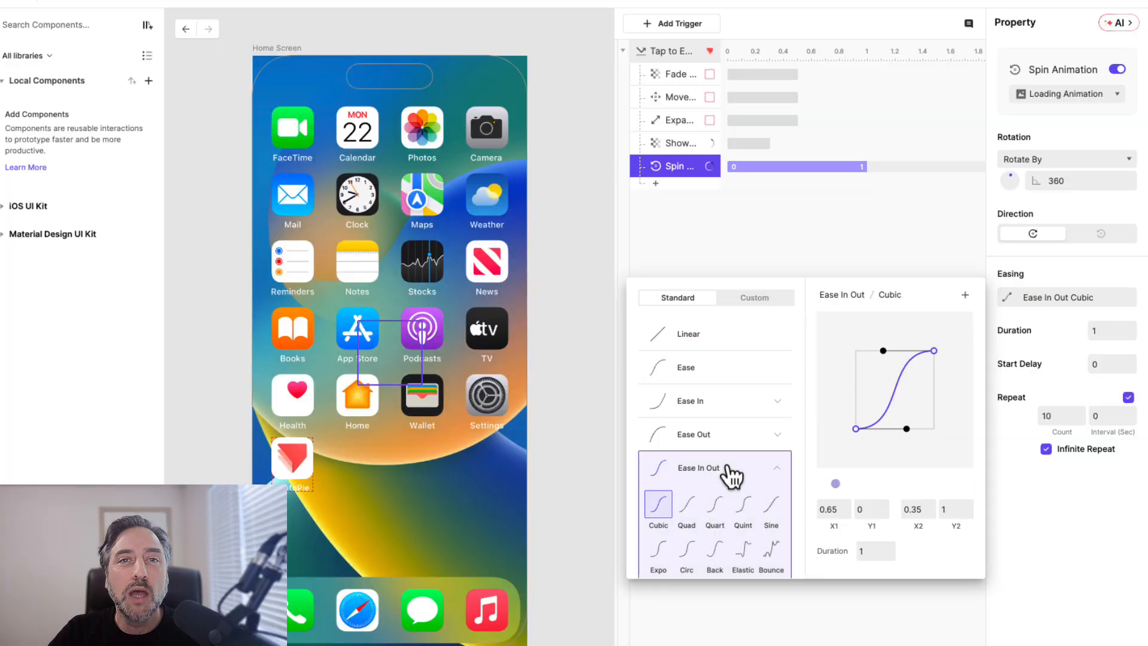
pyautogui.click(837, 246)
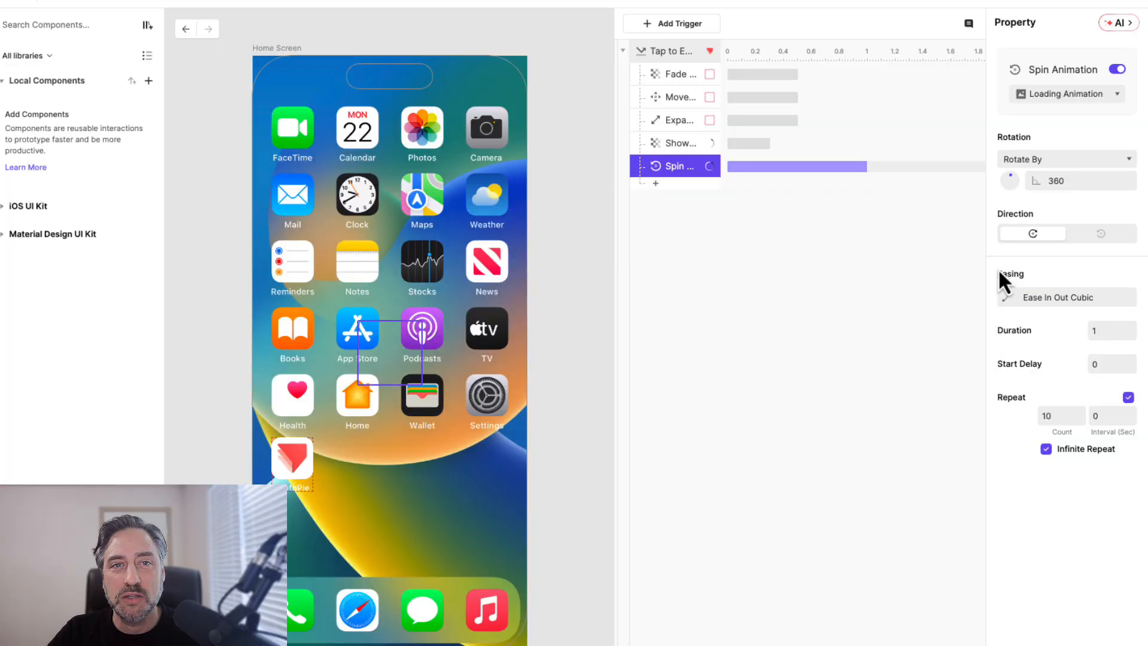
pyautogui.click(1107, 329)
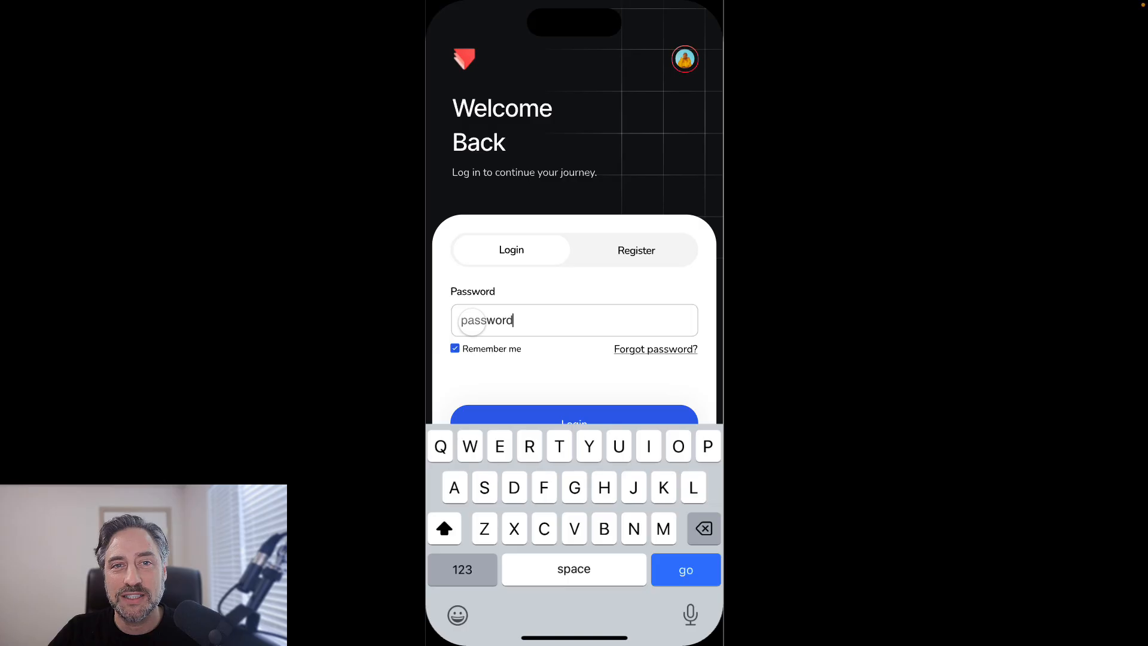
# - Try a login, then relaunch the Login scene preview and shift its window left
pyautogui.click(565, 358)
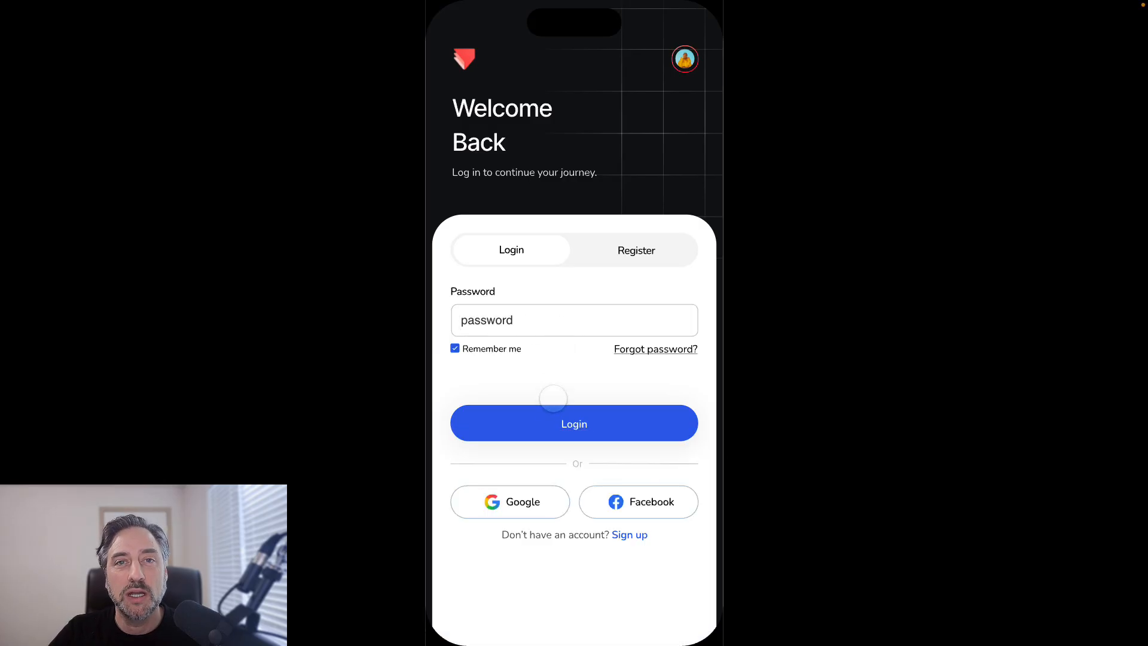
pyautogui.click(557, 420)
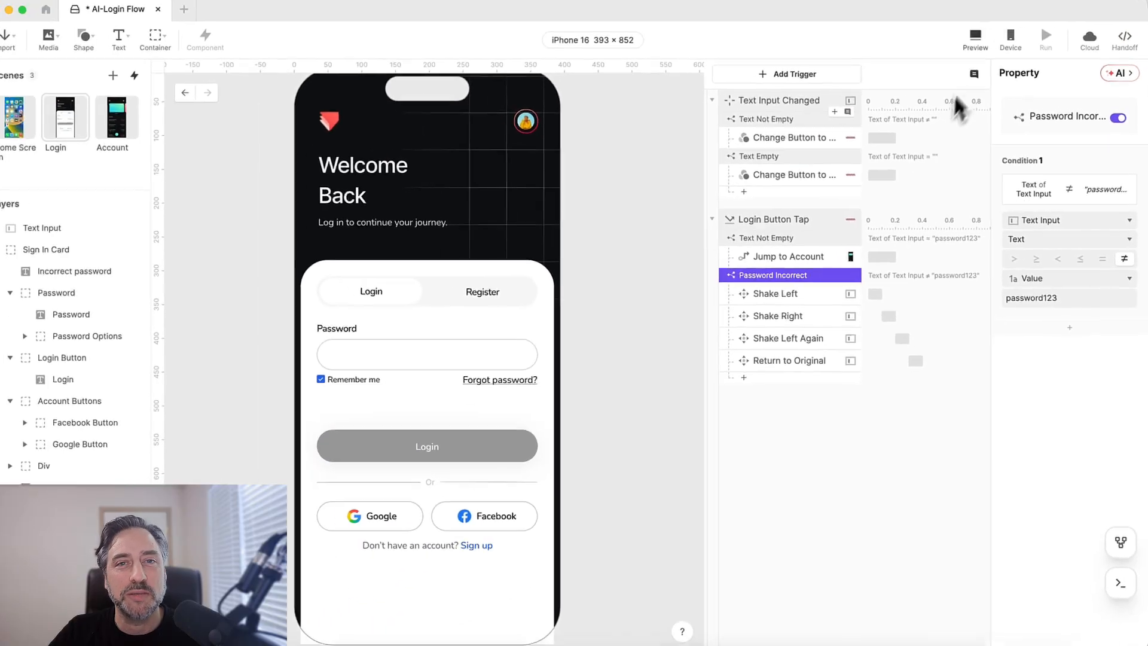
pyautogui.click(977, 39)
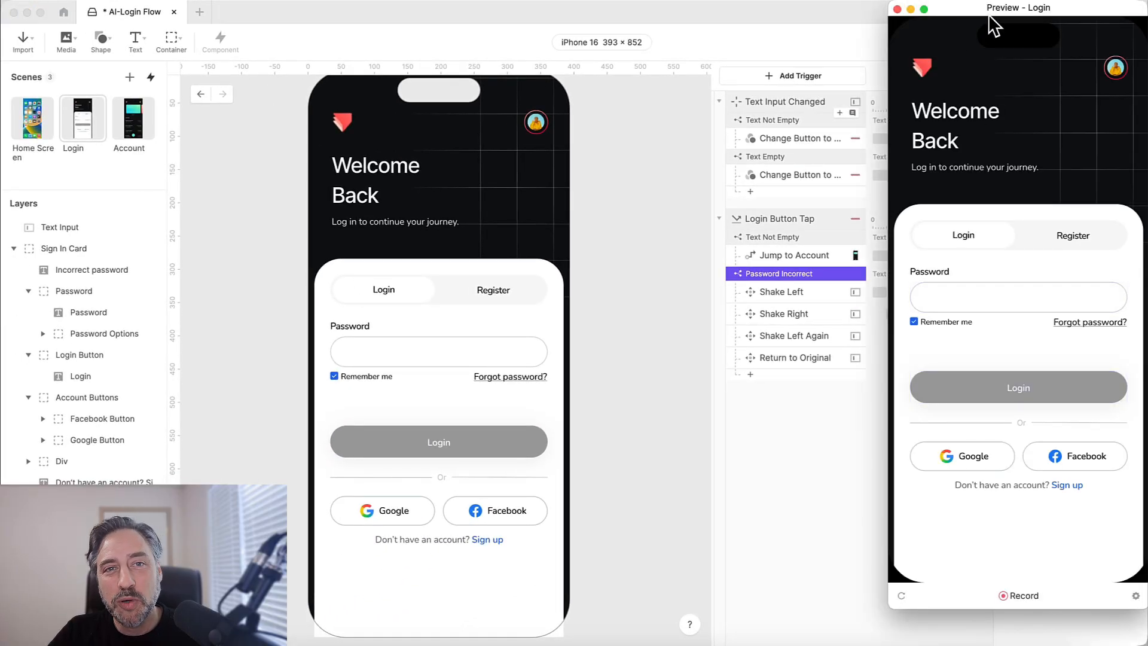
pyautogui.moveTo(988, 15); pyautogui.dragTo(859, 30)
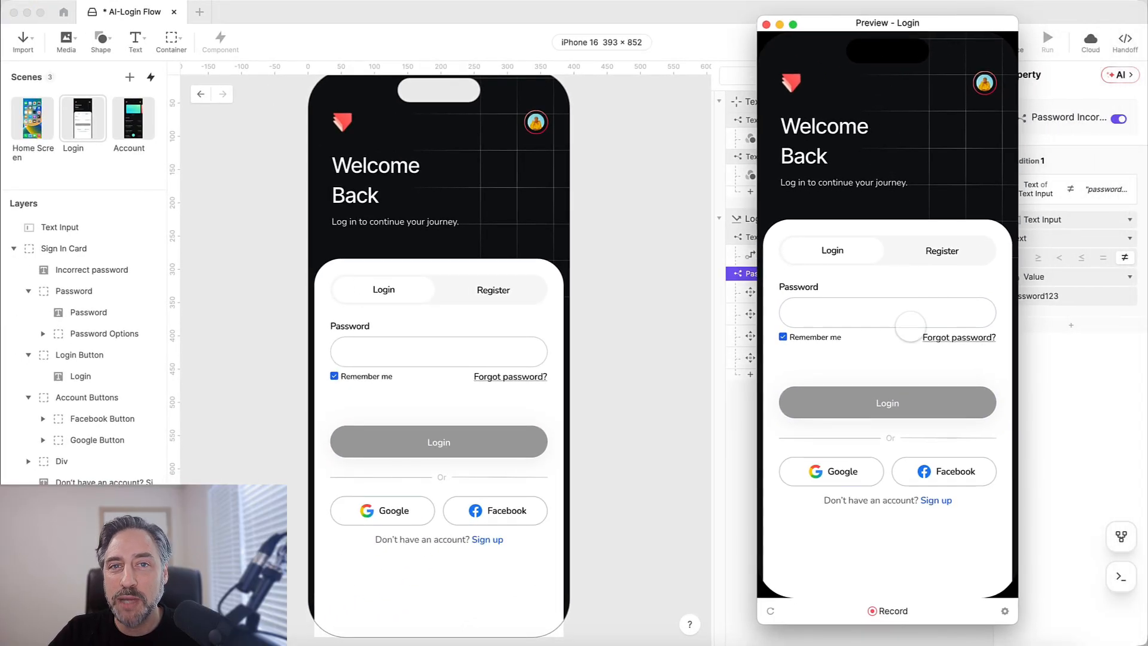
# - Enter a wrong then corrected password, swipe the card carousel, and log in to Account
pyautogui.click(909, 323)
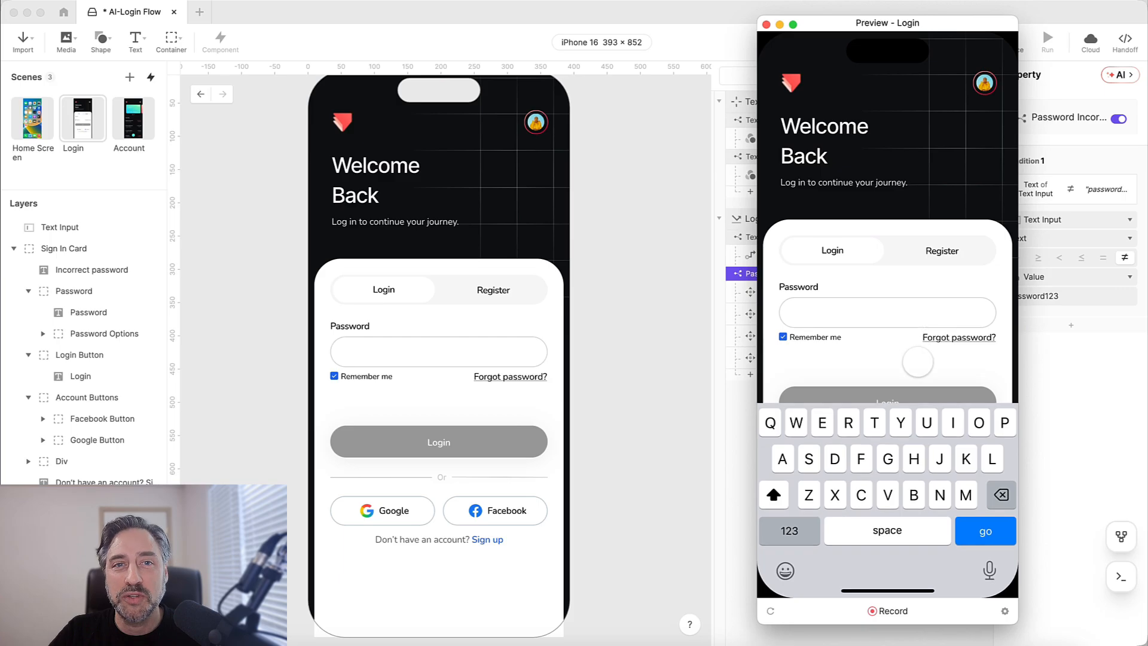
pyautogui.write('pa')
pyautogui.click(918, 361)
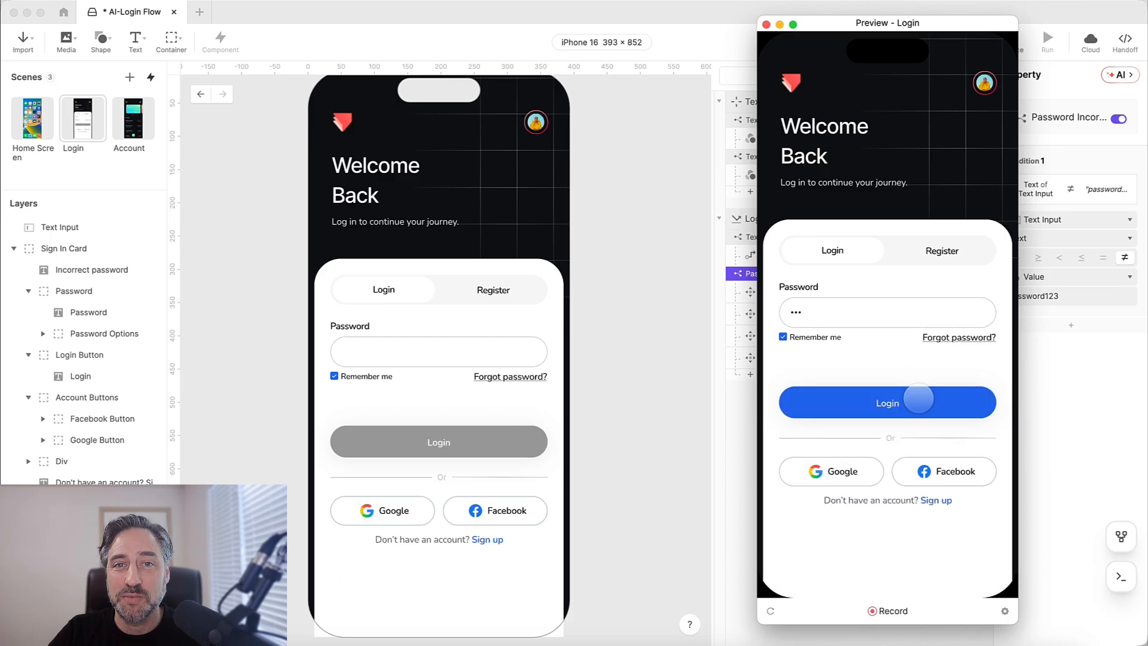
pyautogui.click(880, 311)
pyautogui.press('BackSpace')
pyautogui.press('BackSpace')
pyautogui.press('BackSpace')
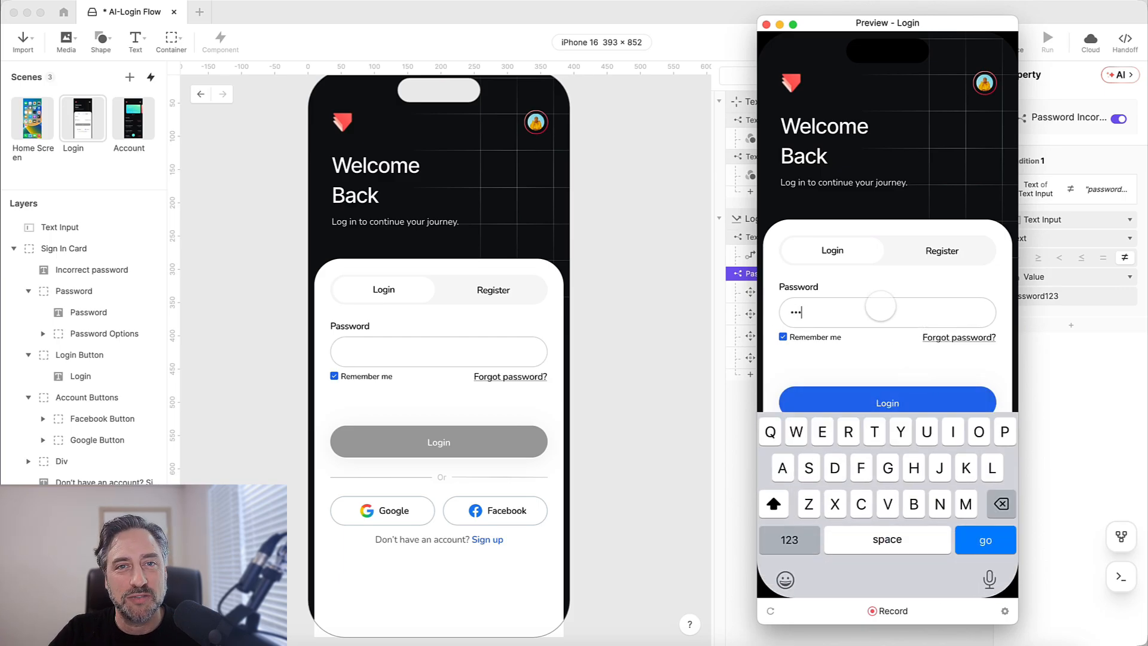
pyautogui.write('p')
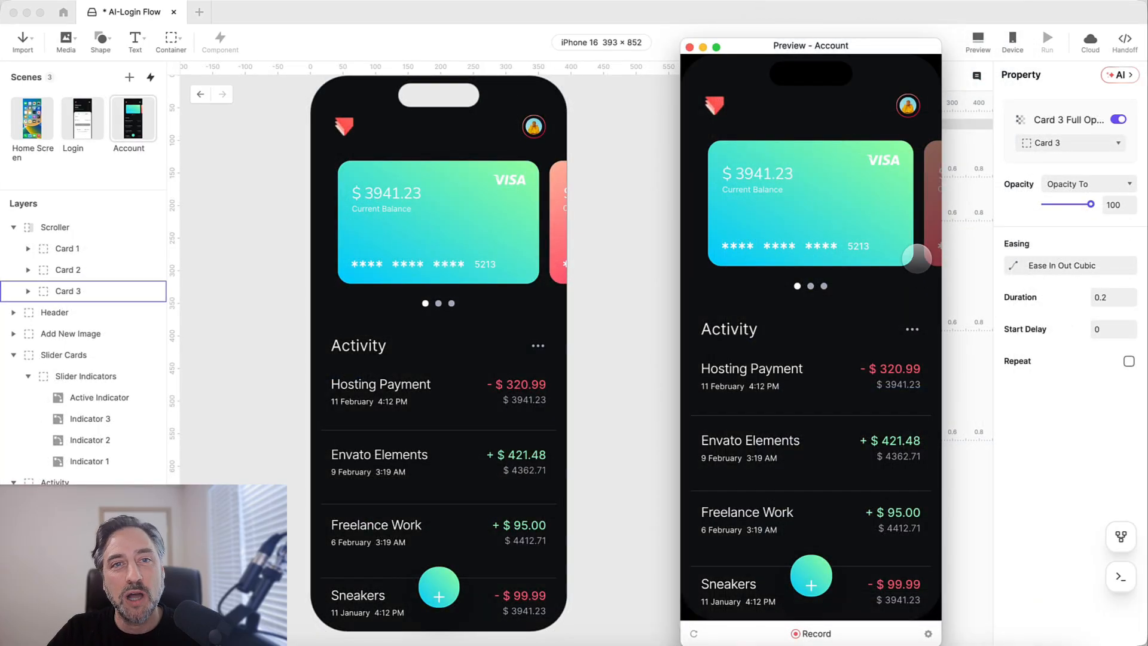
pyautogui.moveTo(916, 257); pyautogui.dragTo(740, 249)
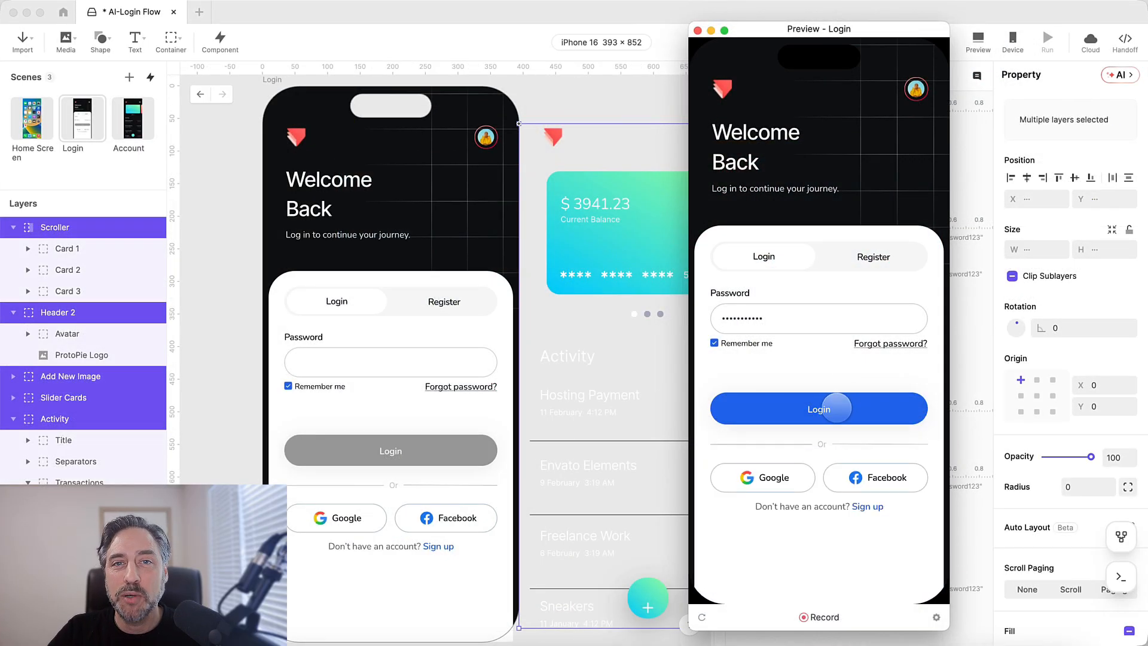
pyautogui.click(836, 408)
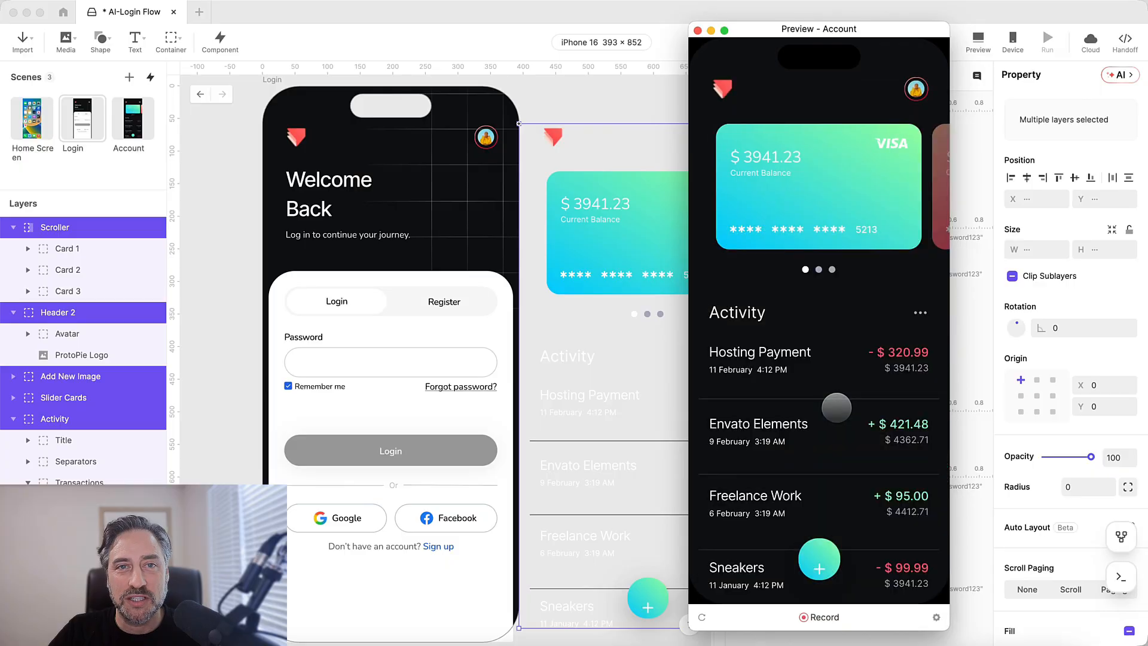